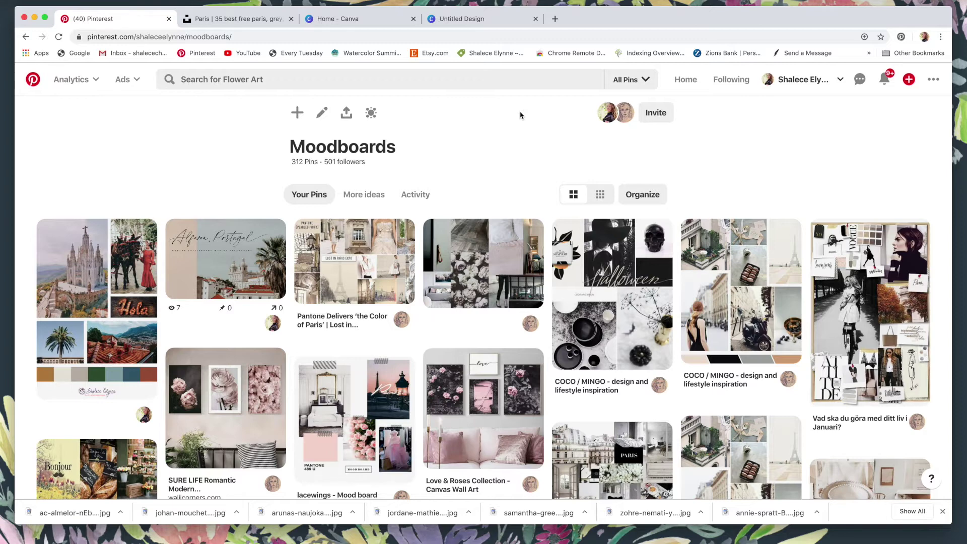
Search Unsplash for 'paris' photos
scroll(520, 115, "down", 1)
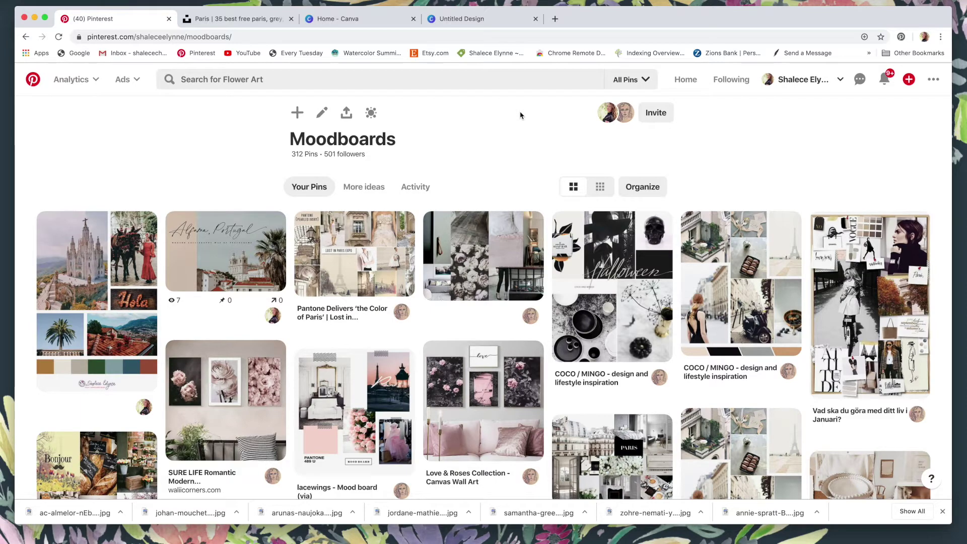
scroll(520, 115, "down", 15)
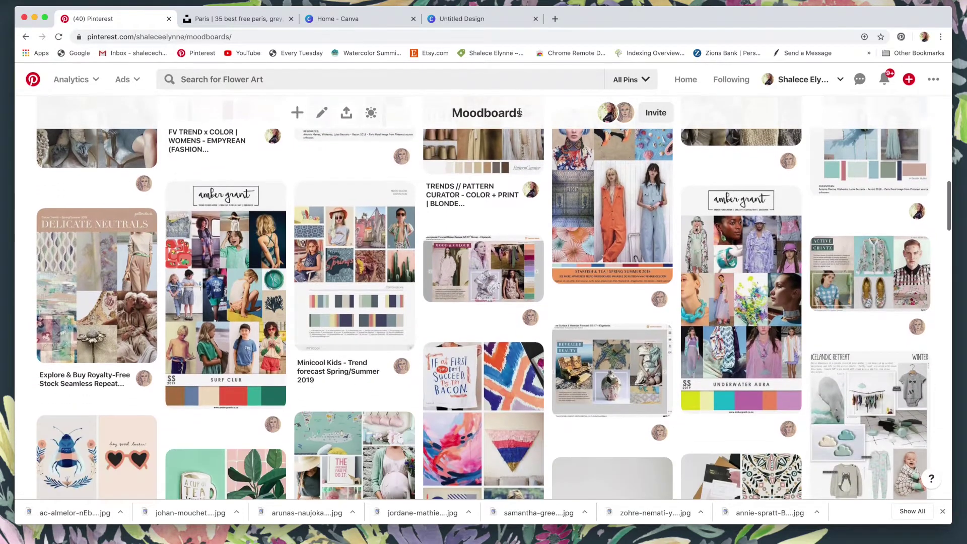
scroll(519, 112, "down", 5)
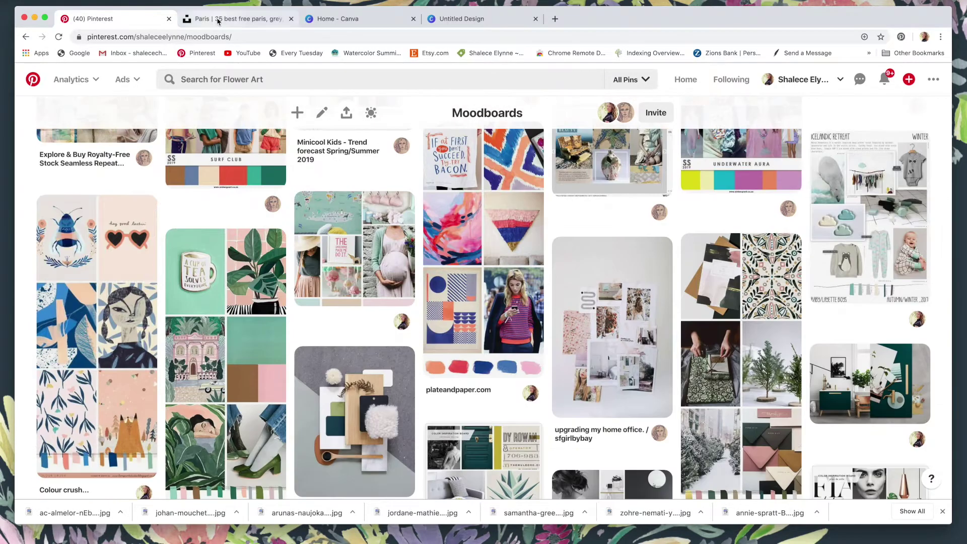
left_click(218, 20)
scroll(230, 106, "down", 20)
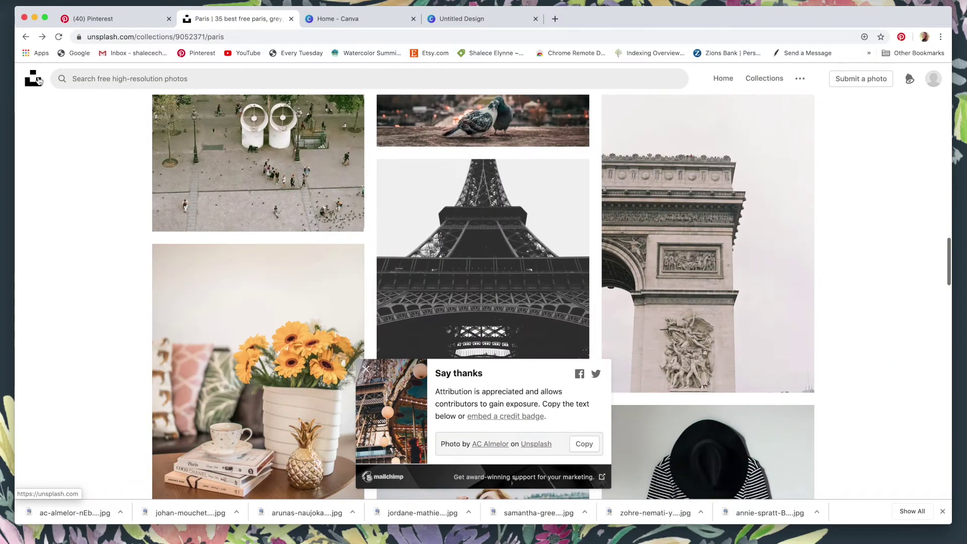
left_click(39, 80)
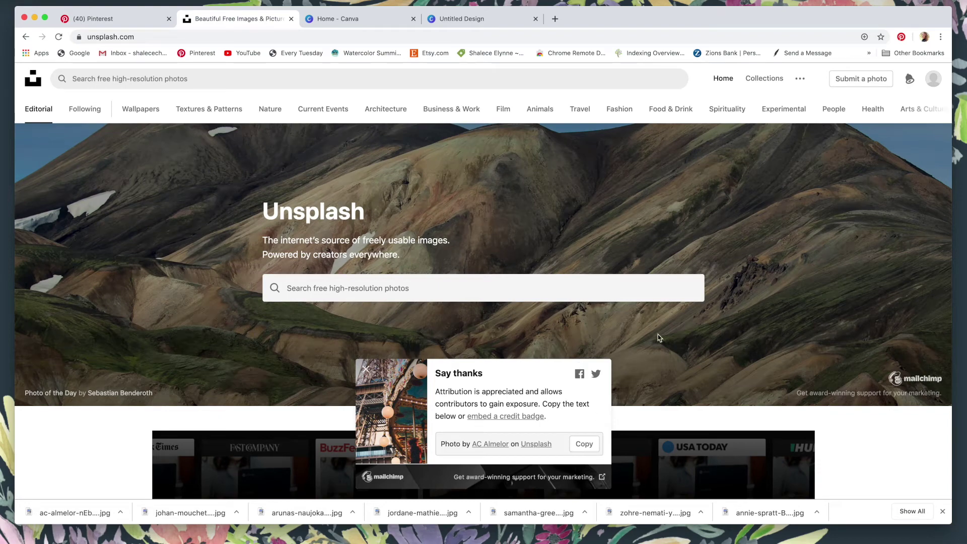
left_click(465, 286)
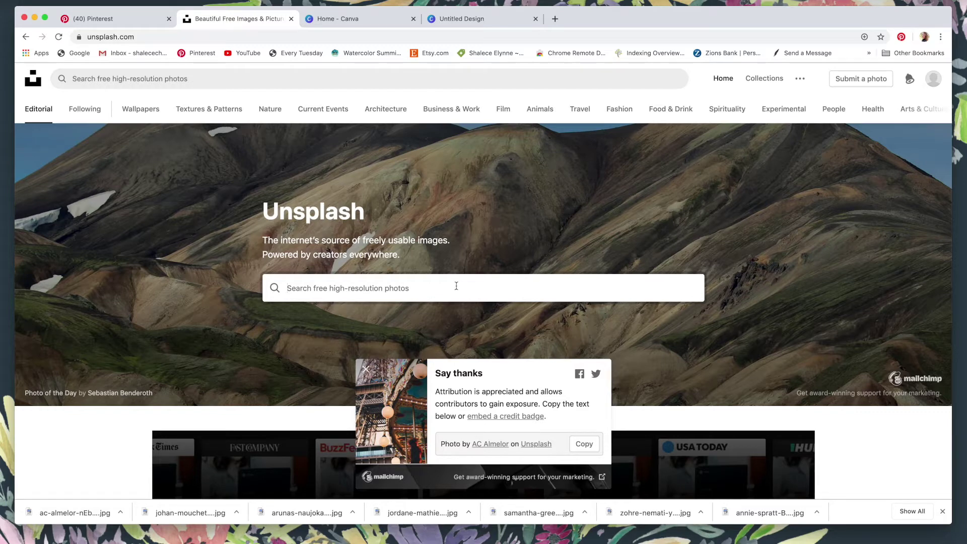
type("paris")
key("Return")
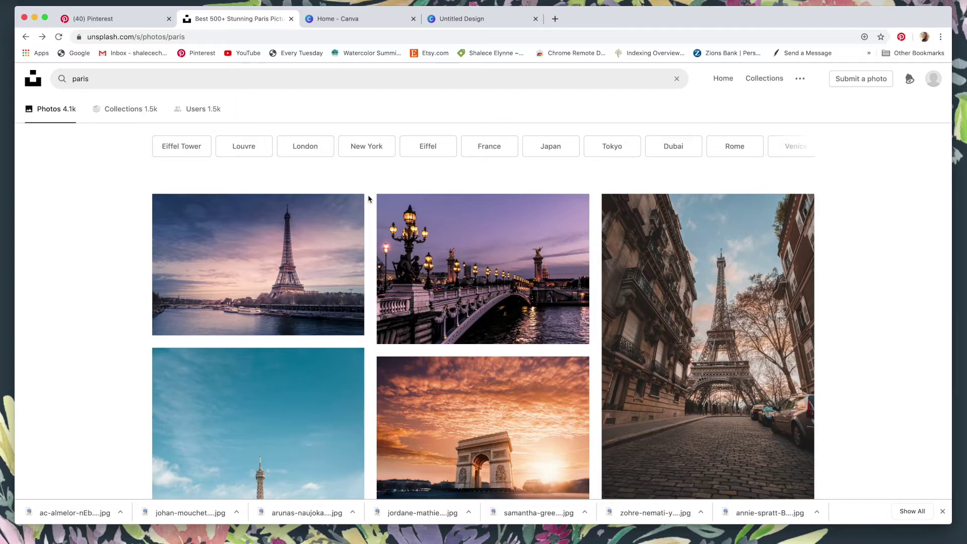
Replace the search with 'fashion', then open and close the shopping woman photo's Collect window
scroll(368, 199, "down", 7)
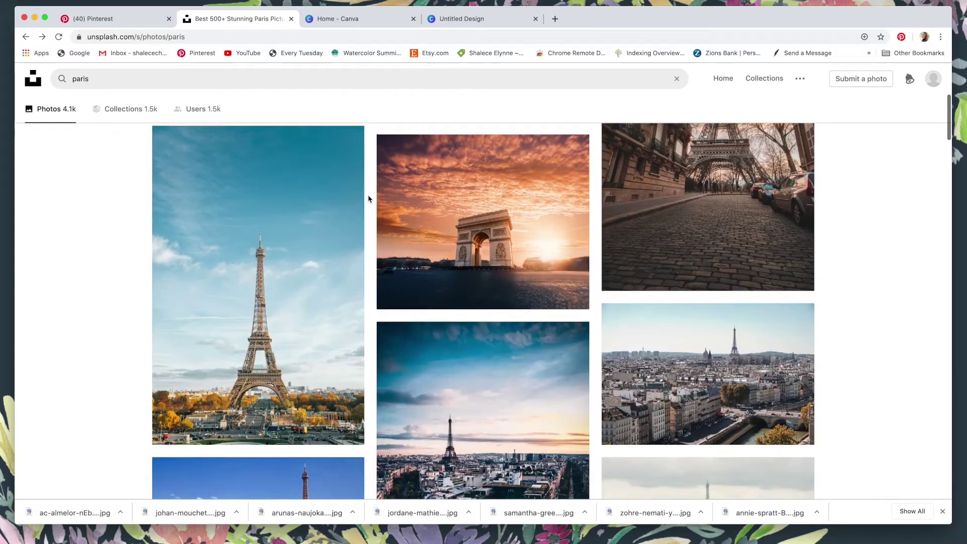
scroll(368, 199, "up", 8)
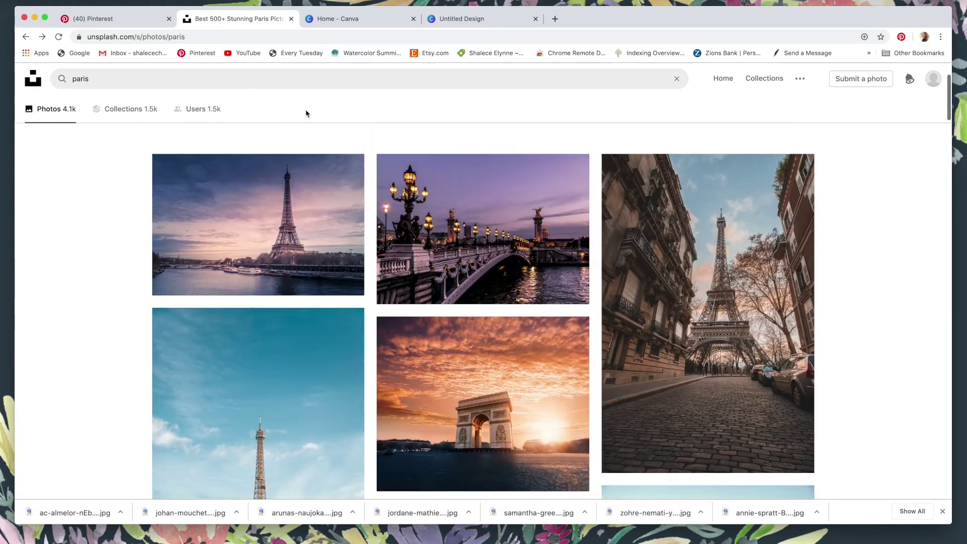
left_click(338, 81)
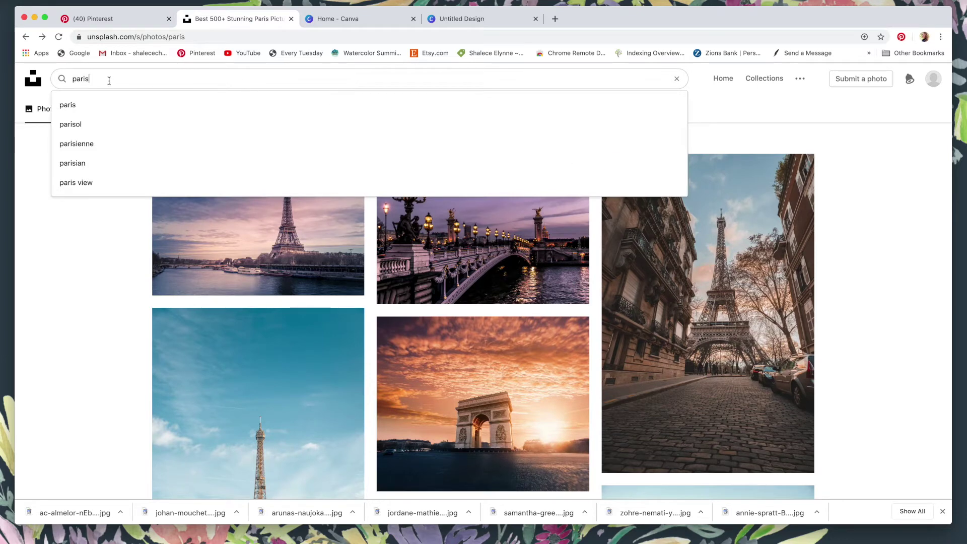
double_click(76, 78)
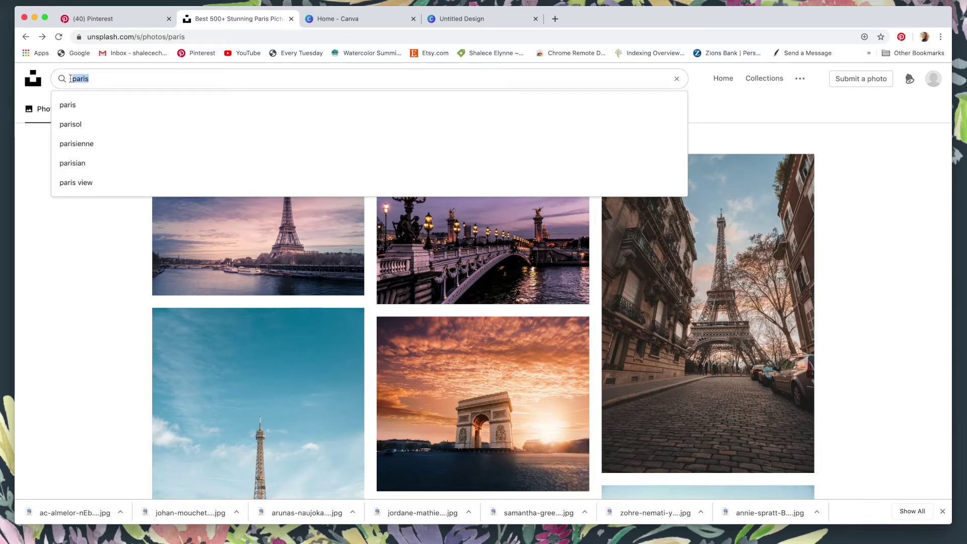
type("fashion")
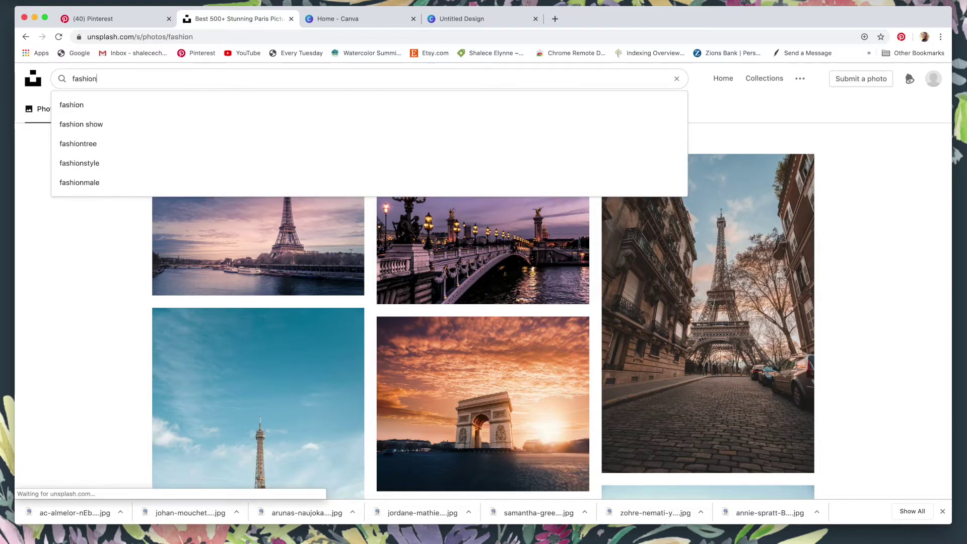
key("Return")
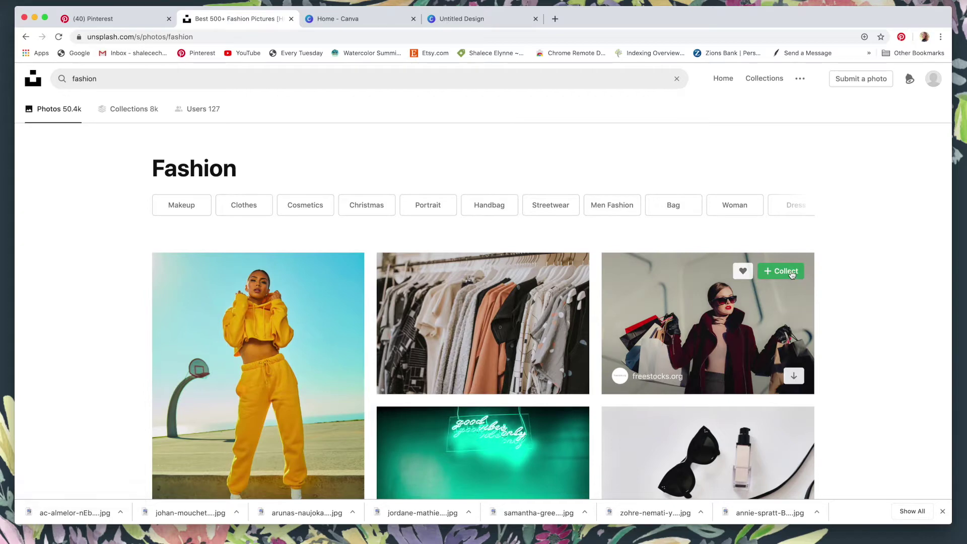
left_click(790, 271)
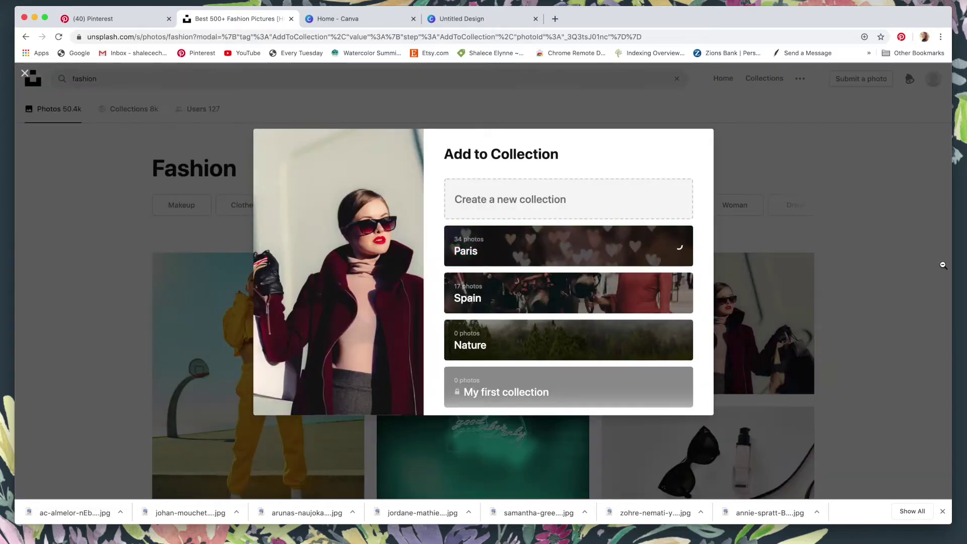
left_click(870, 262)
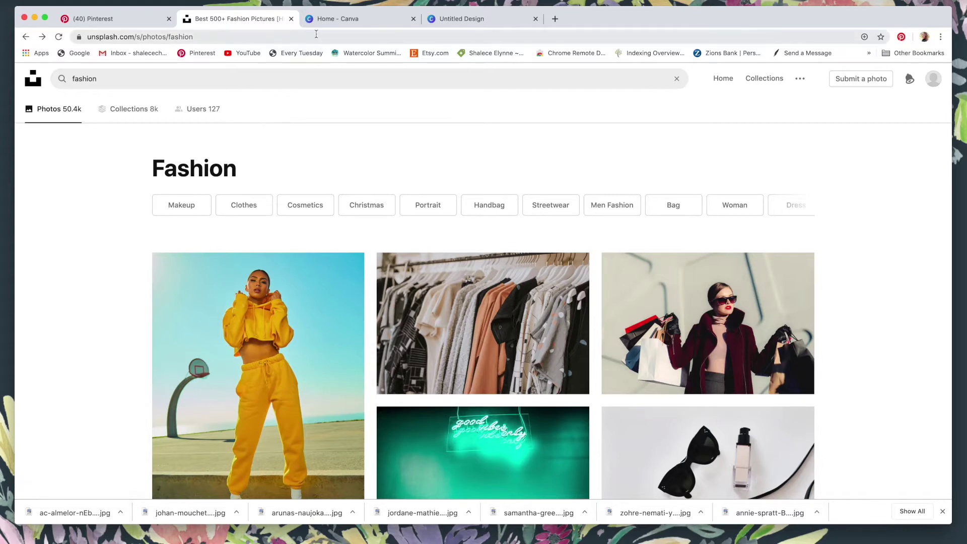
Create a blank Pinterest Graphic from Canva Home, then go back to the Unsplash fashion results
left_click(363, 15)
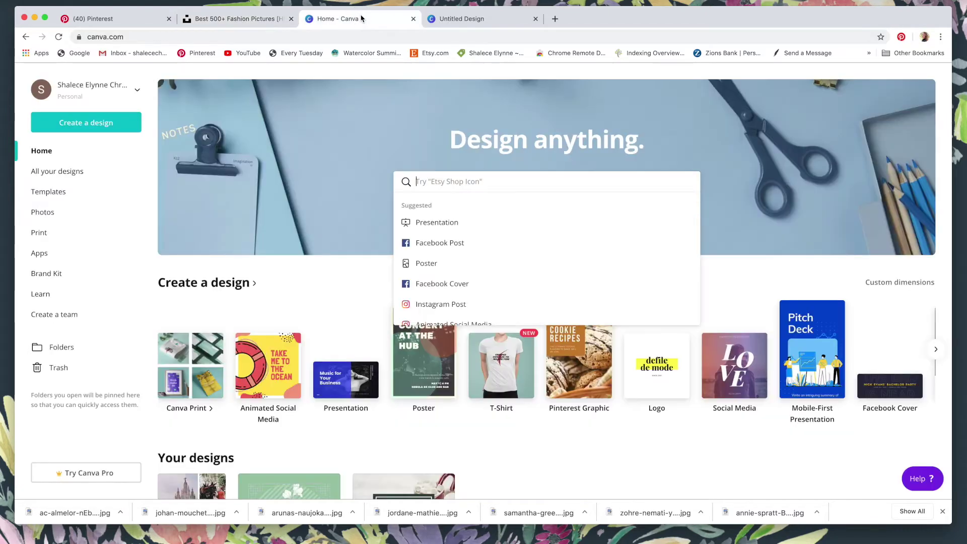
left_click(165, 69)
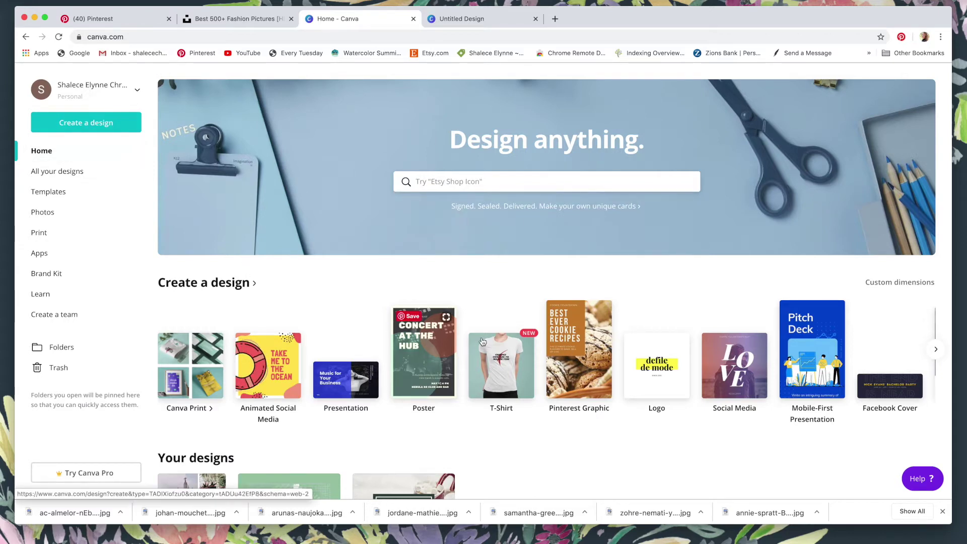
left_click(564, 311)
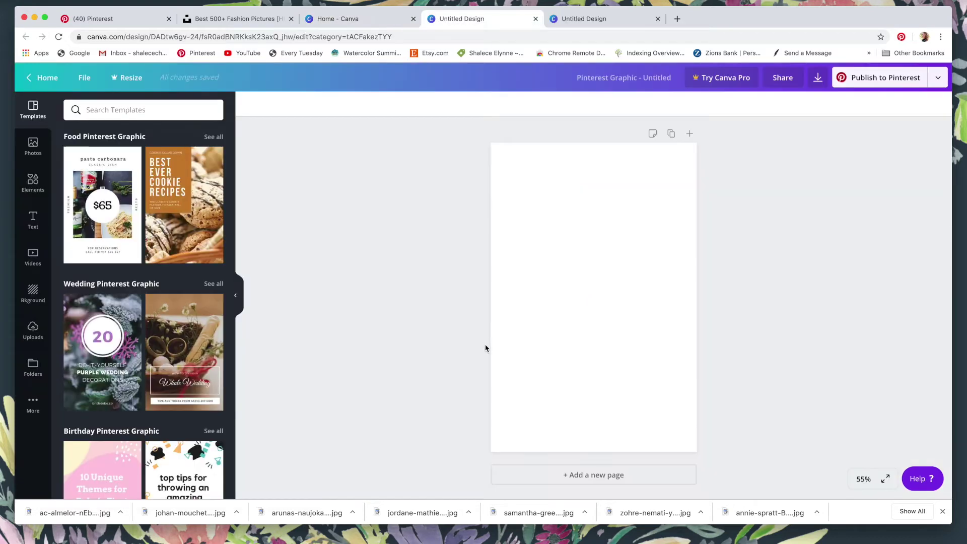
left_click(251, 21)
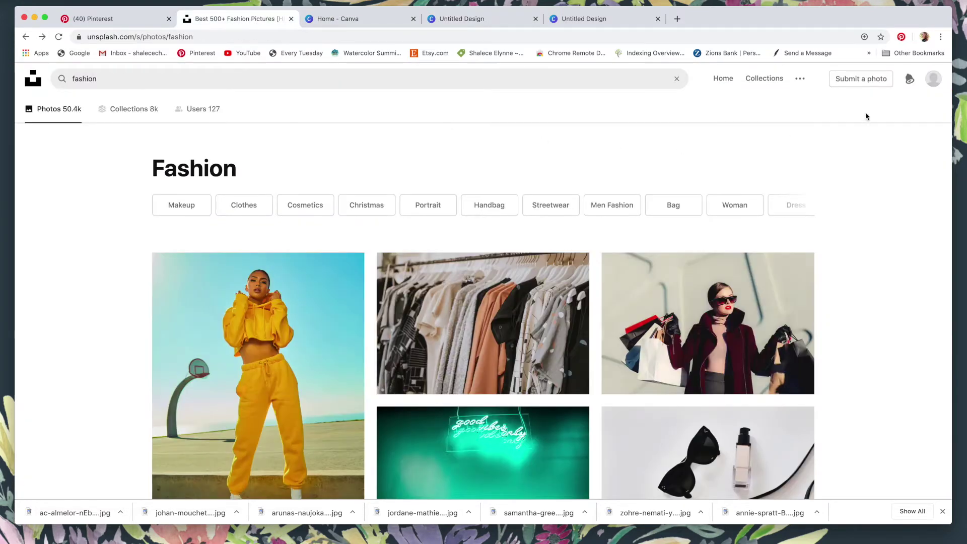
Open the saved Paris collection and download the misty Eiffel Tower photo
left_click(722, 79)
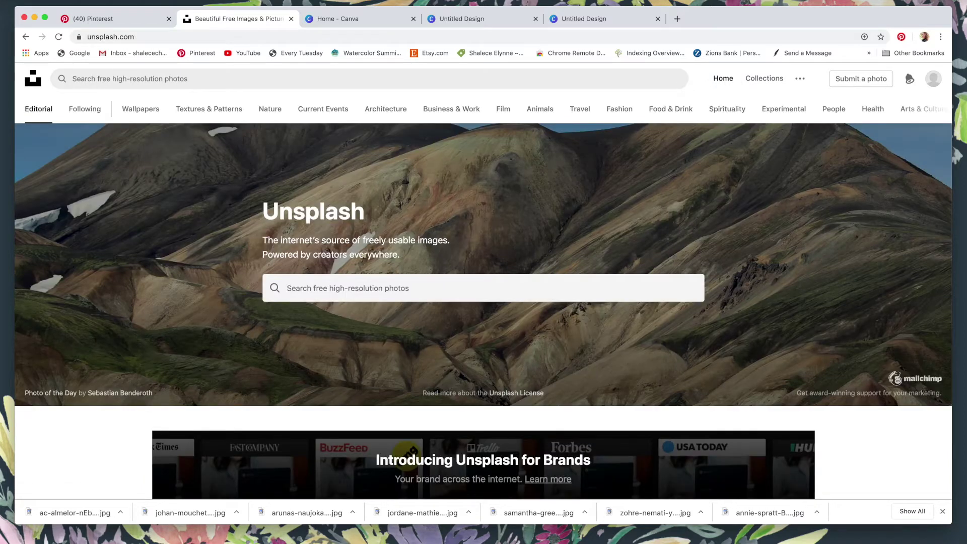
left_click(931, 80)
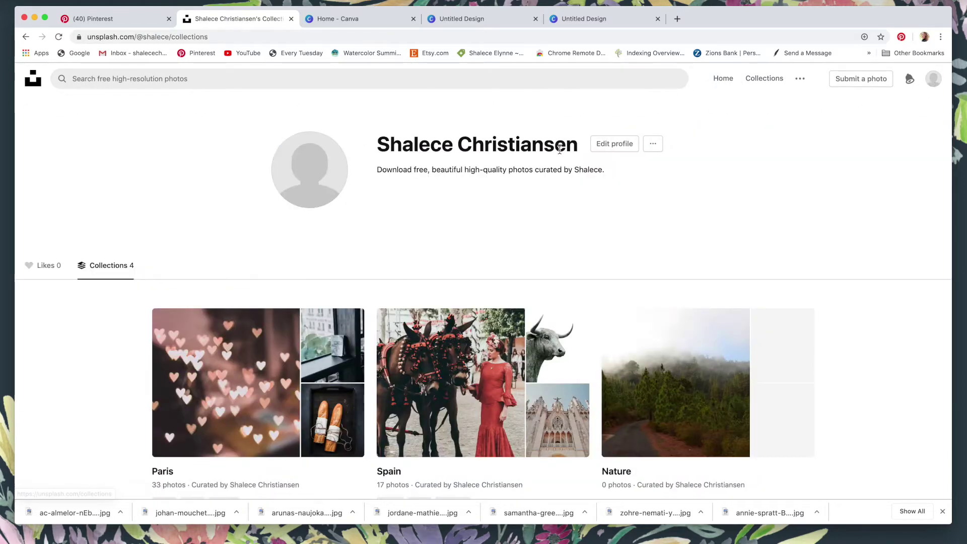
scroll(265, 336, "down", 2)
left_click(265, 336)
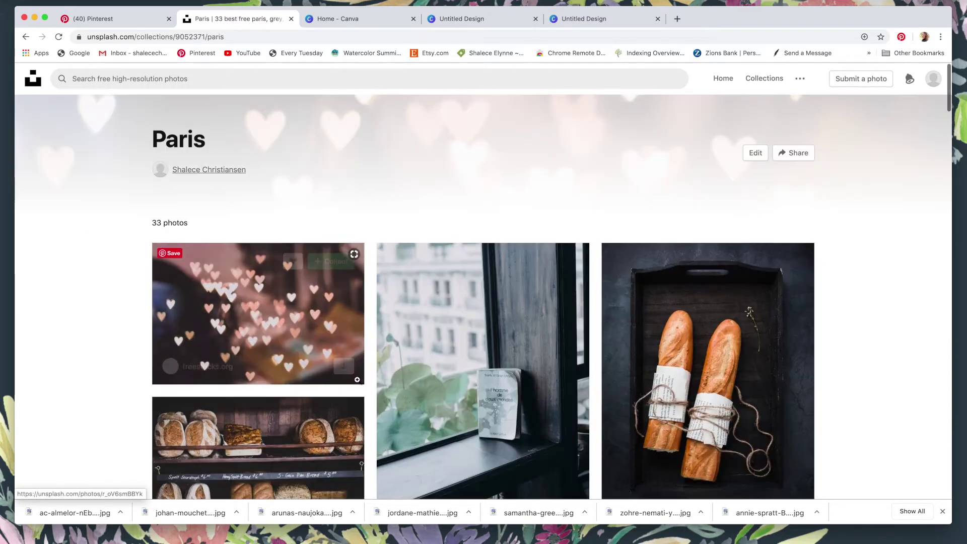
scroll(357, 379, "down", 2)
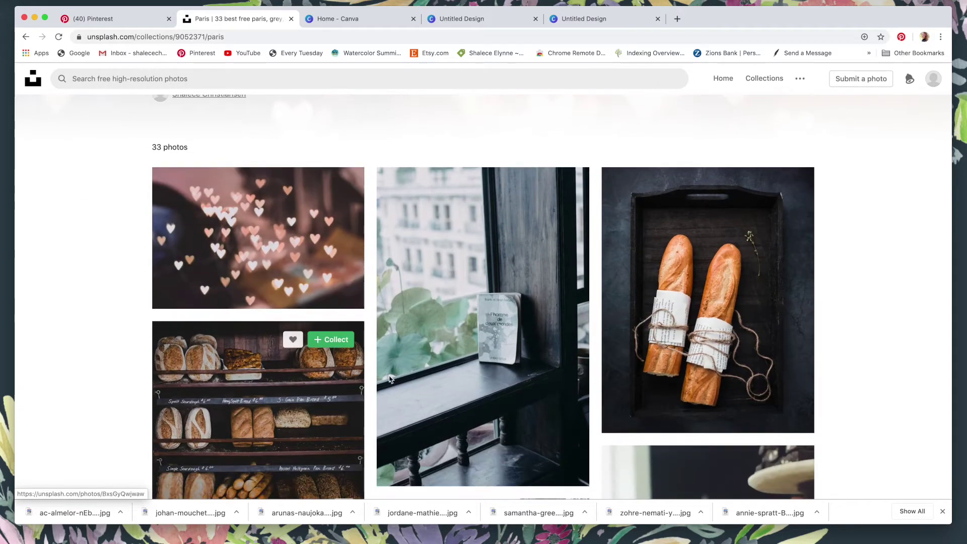
scroll(725, 395, "down", 7)
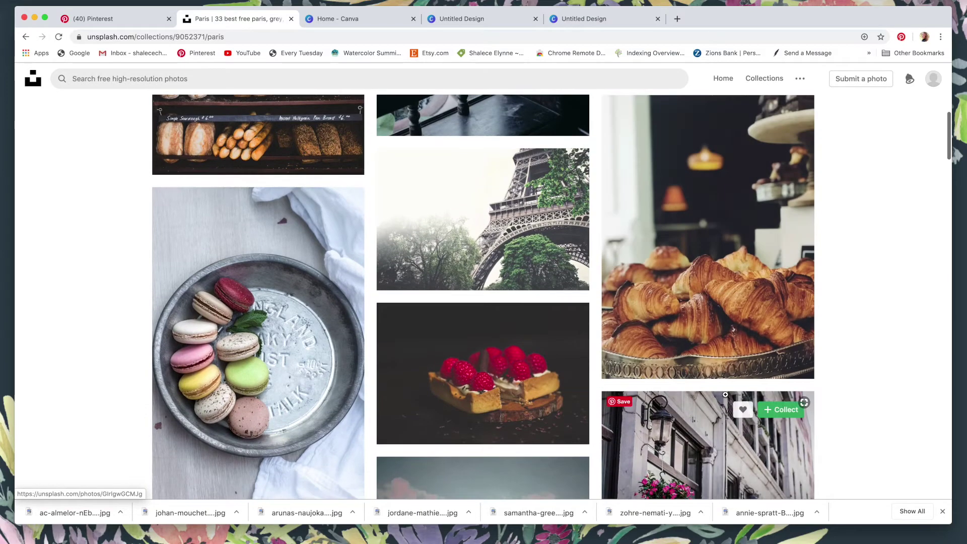
mouse_move(571, 277)
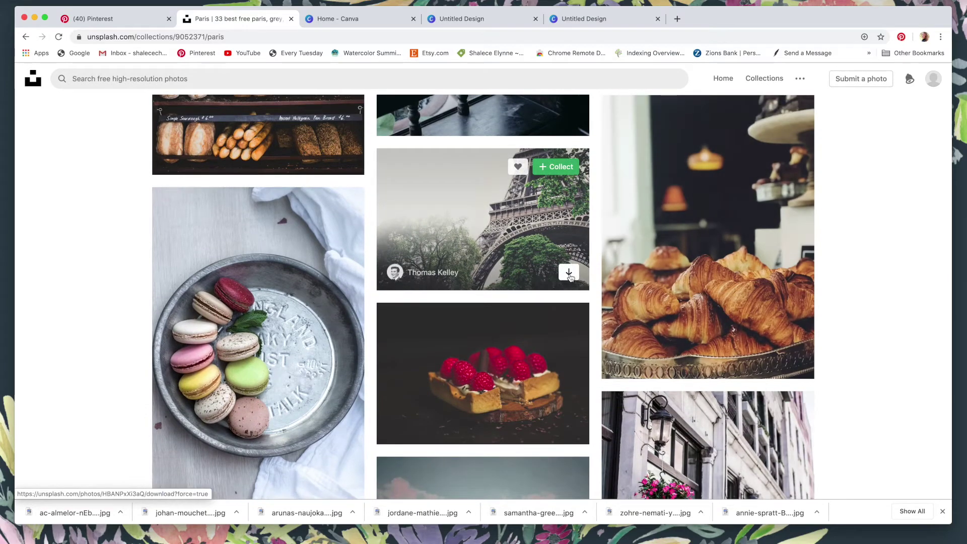
left_click(569, 275)
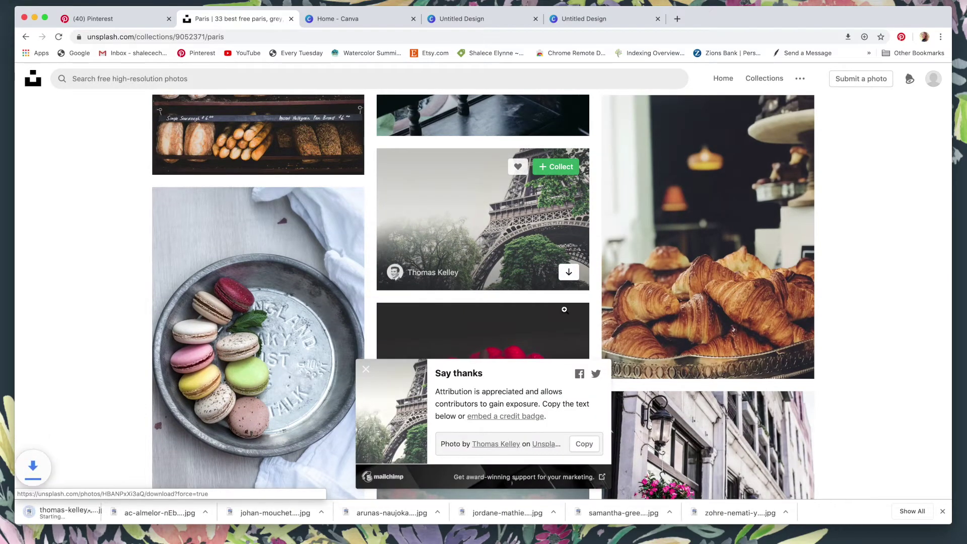
left_click(366, 369)
Download the flower-decked Paris building photo as well
scroll(560, 414, "down", 4)
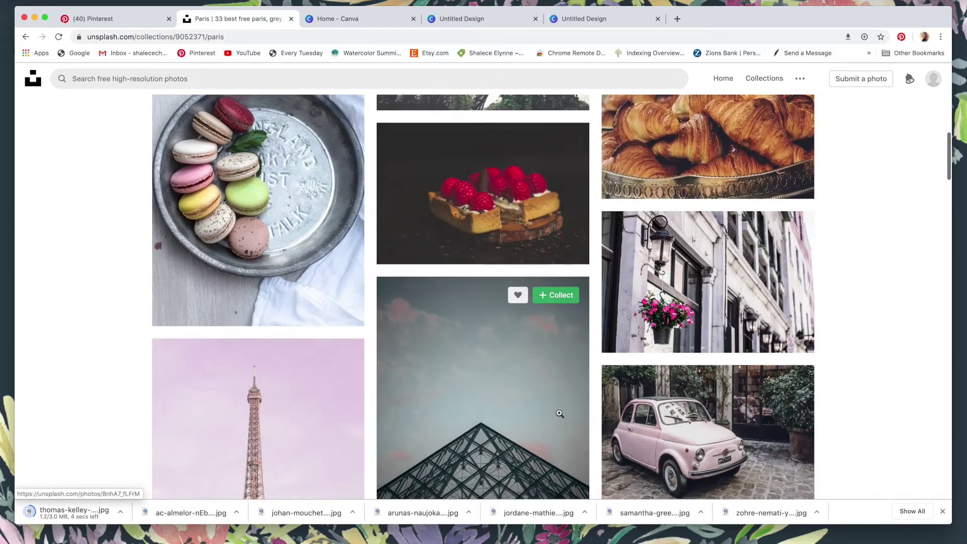
scroll(559, 414, "down", 2)
mouse_move(792, 258)
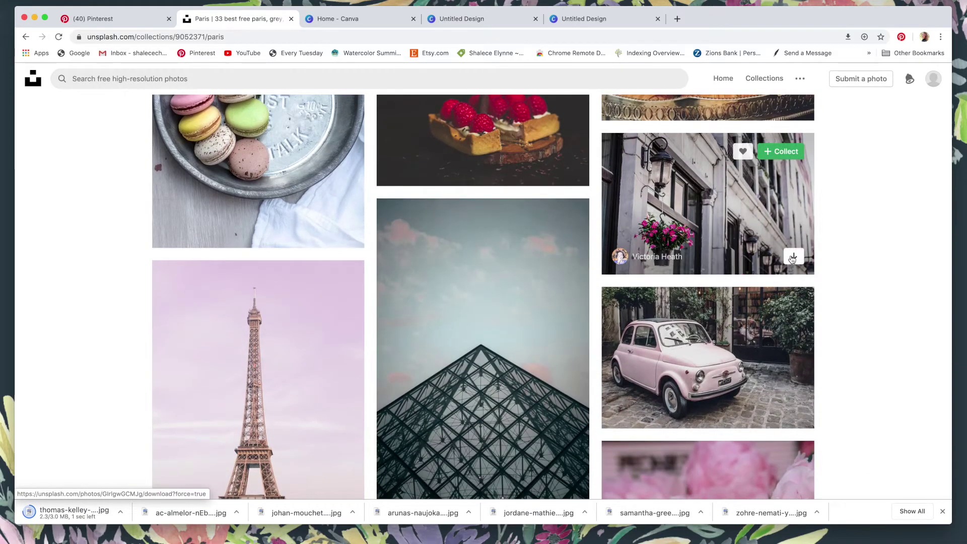
left_click(792, 258)
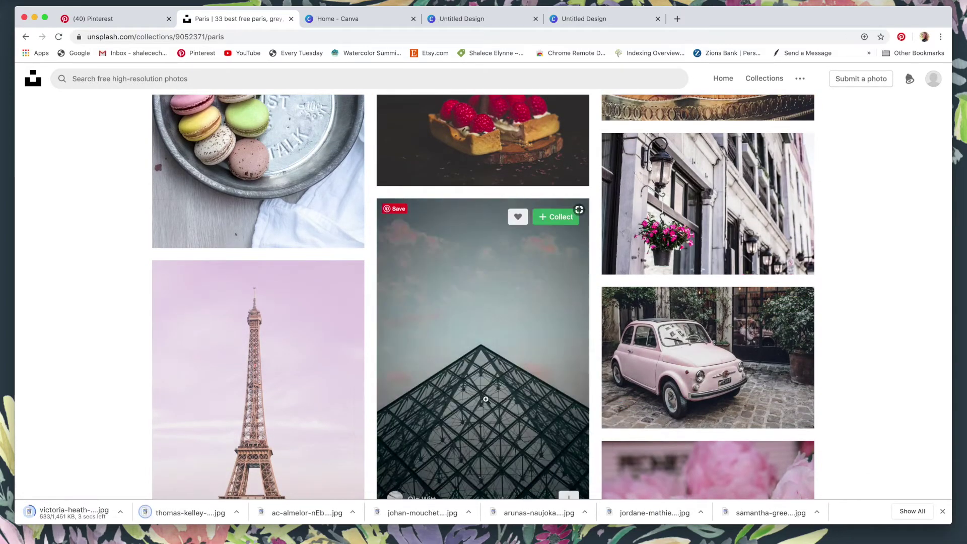
left_click(351, 21)
Place the Eiffel Tower photo at 389 by 518, with the red-beret portrait to its right
left_click(495, 22)
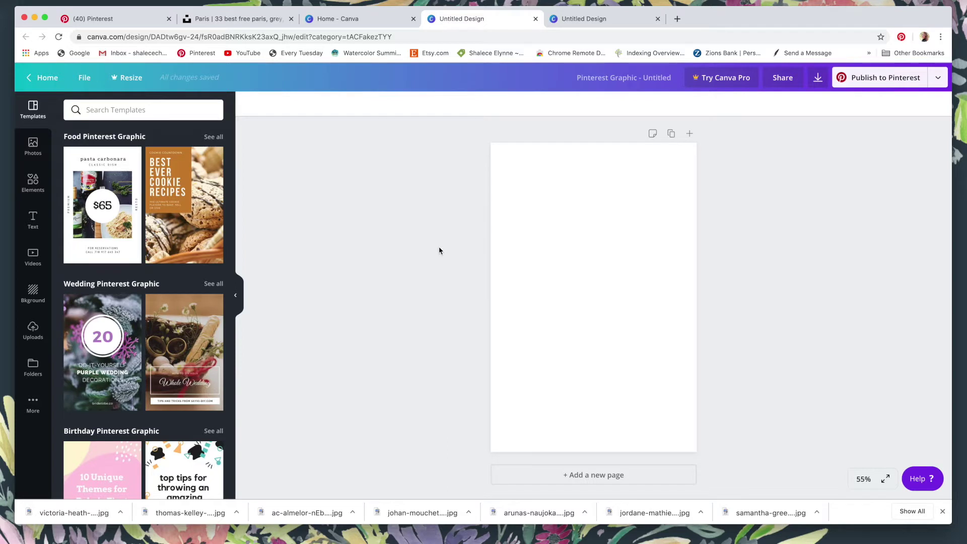
left_click(32, 333)
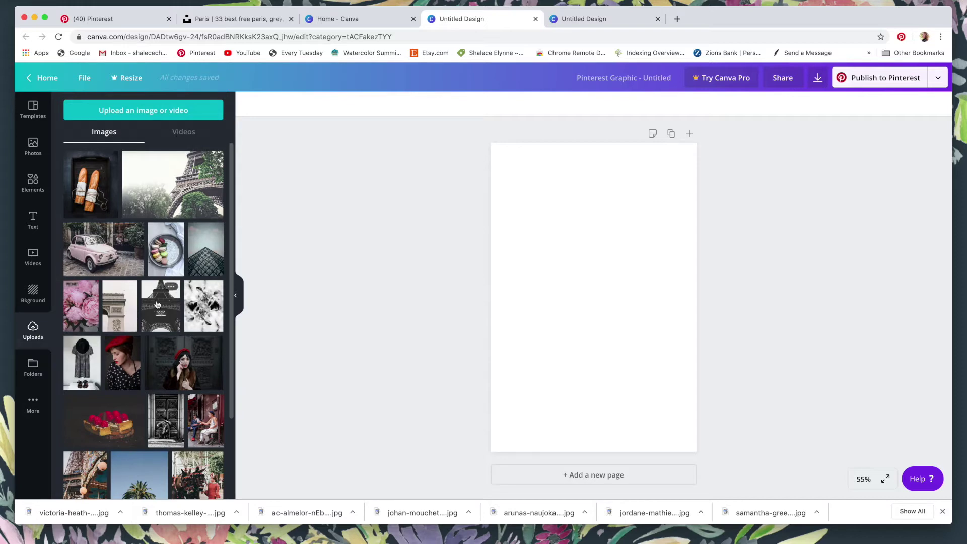
left_click_drag(159, 304, 655, 362)
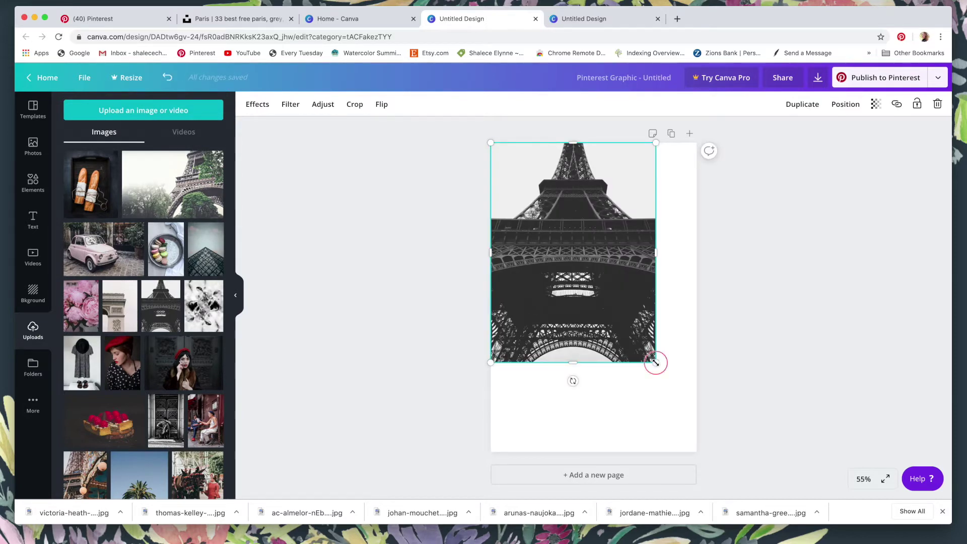
left_click_drag(655, 362, 605, 284)
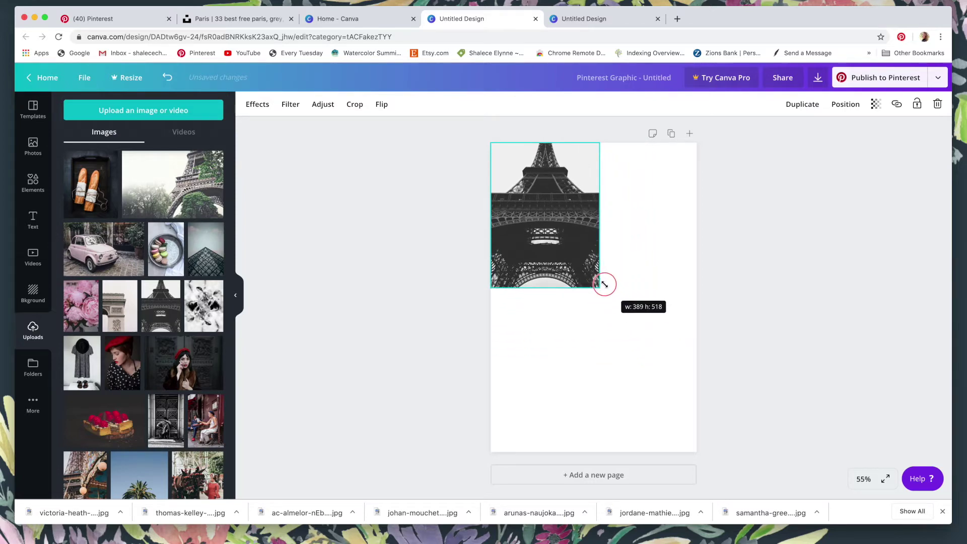
left_click_drag(605, 284, 605, 285)
left_click(620, 314)
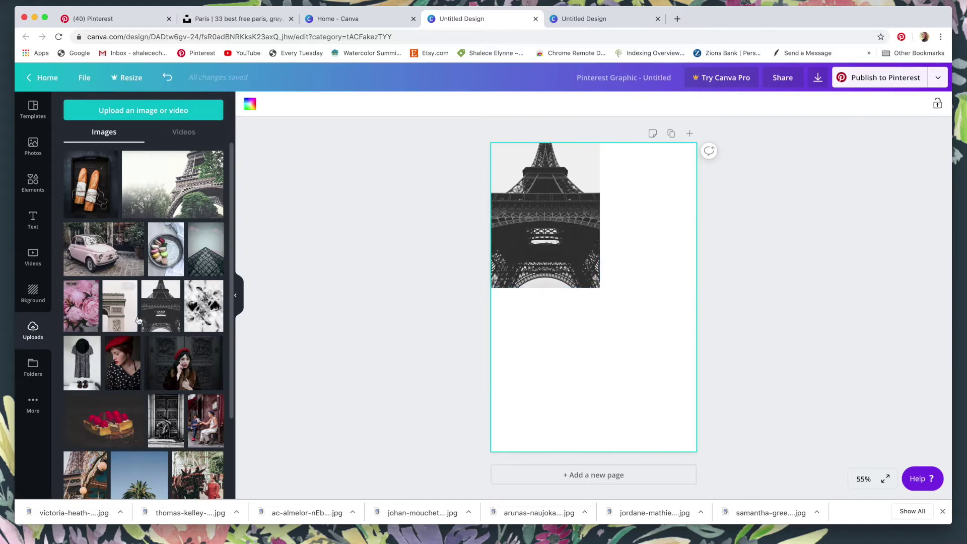
left_click(193, 356)
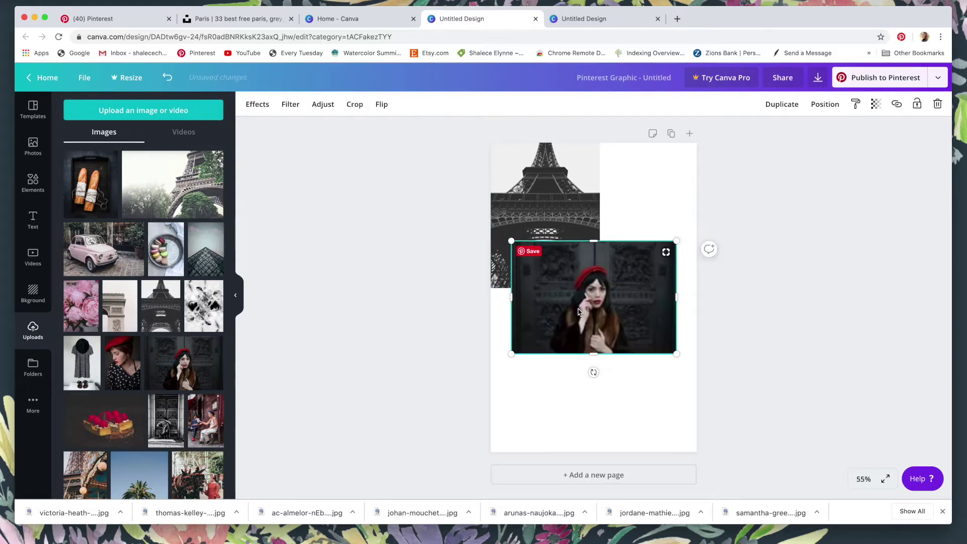
left_click_drag(574, 303, 658, 262)
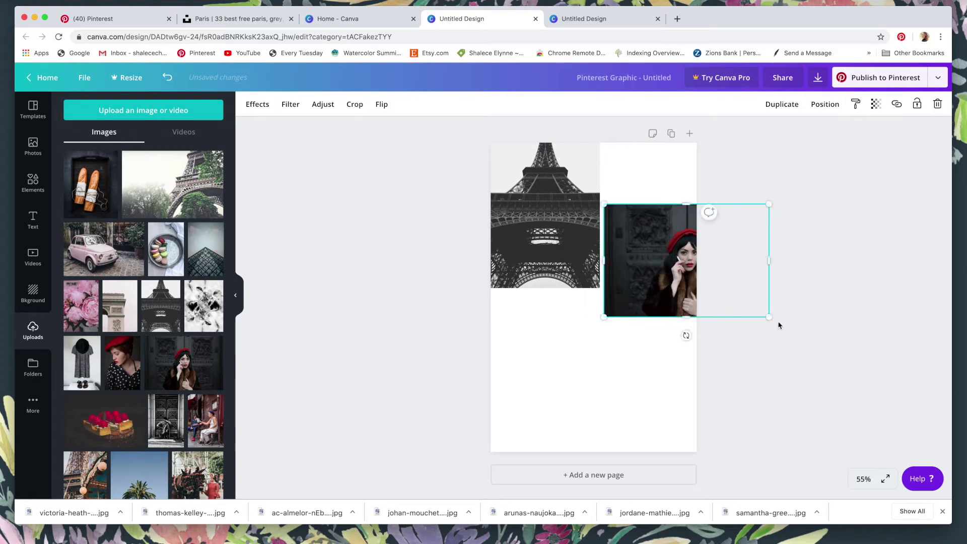
left_click_drag(769, 318, 700, 262)
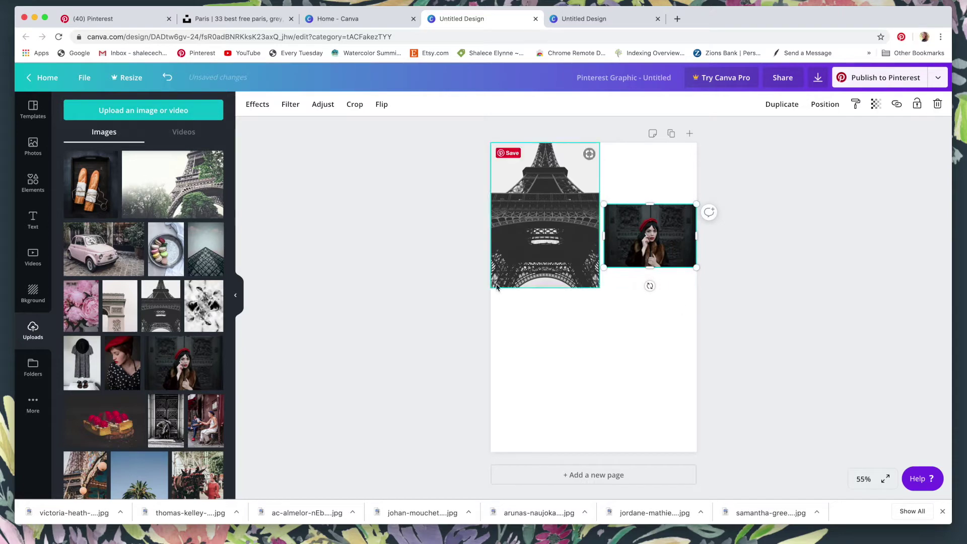
Add the Arc de Triomphe photo above the portrait, trimmed and snapped to the page top
left_click(120, 321)
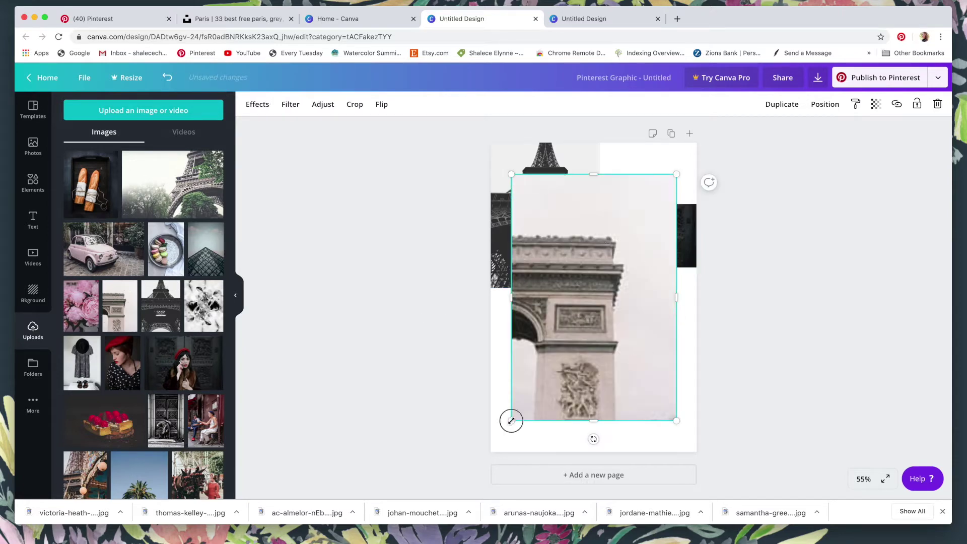
left_click_drag(511, 420, 580, 318)
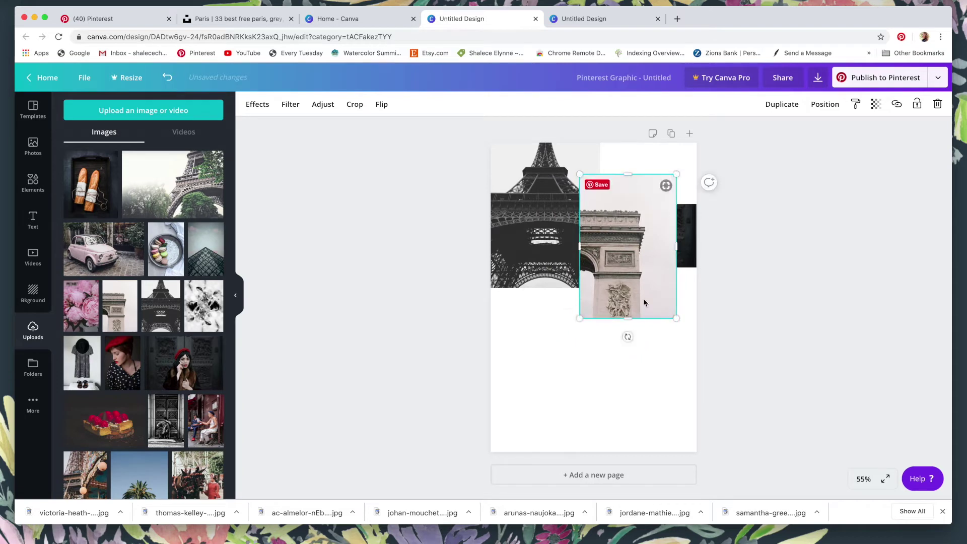
left_click_drag(644, 303, 665, 271)
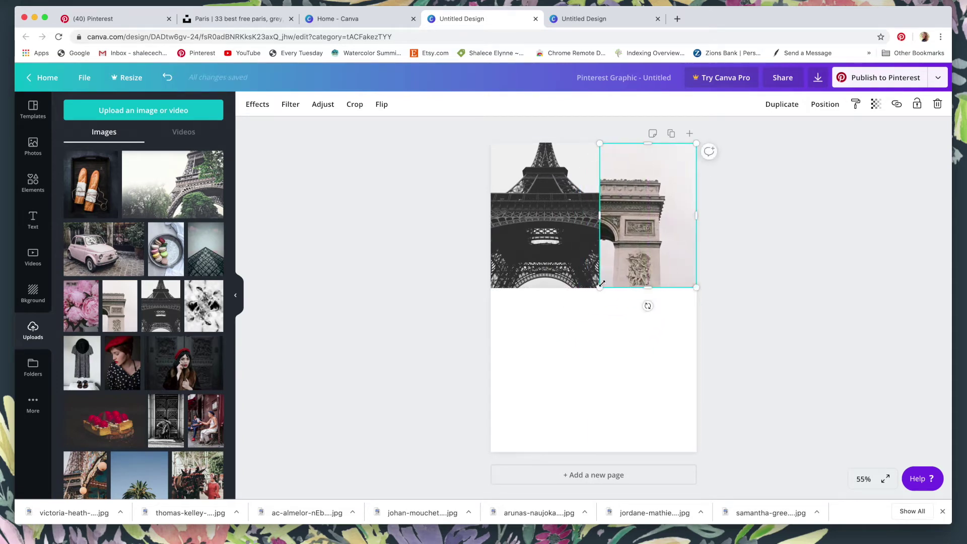
left_click_drag(601, 283, 605, 279)
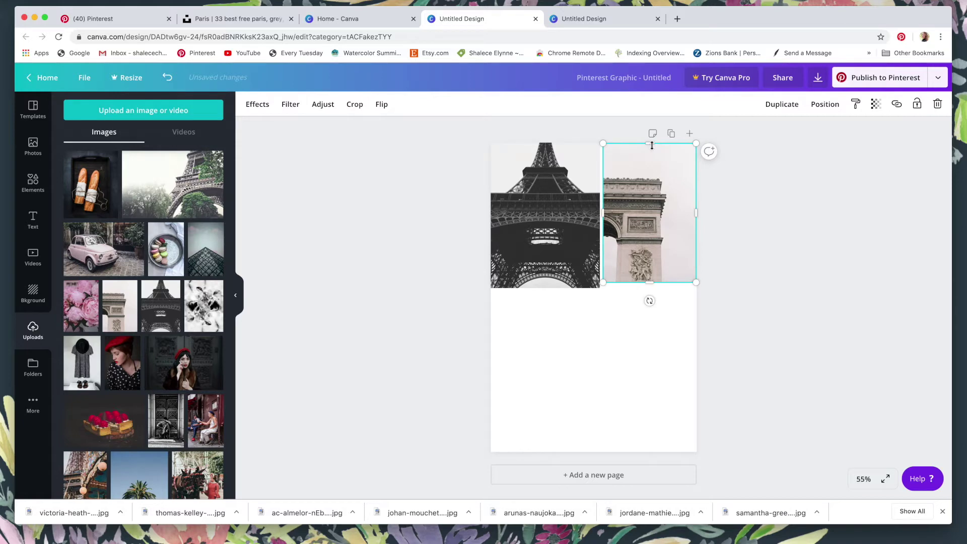
left_click_drag(649, 146, 650, 173)
mouse_move(652, 281)
left_mouse_down()
mouse_move(673, 222)
mouse_move(653, 223)
mouse_move(650, 288)
left_mouse_up()
left_click(674, 249)
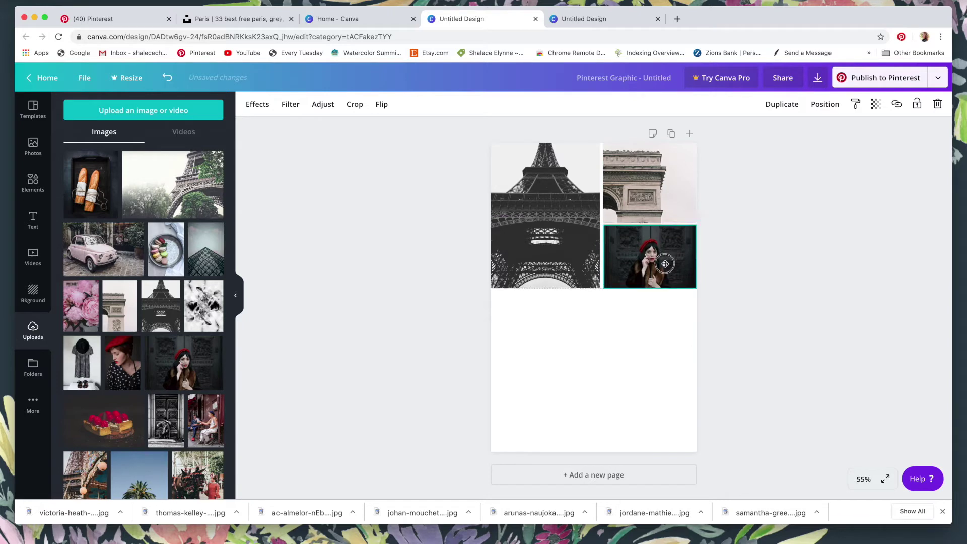
left_click(662, 207)
left_click_drag(650, 142, 649, 146)
left_click_drag(672, 183, 672, 178)
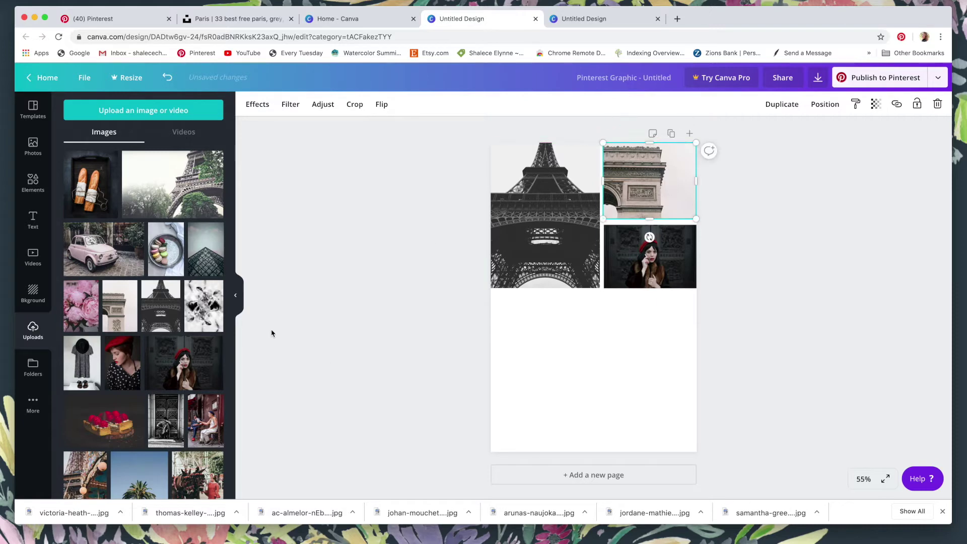
Place the striped dress-and-hat photo under the red-beret portrait and size it
left_click(615, 357)
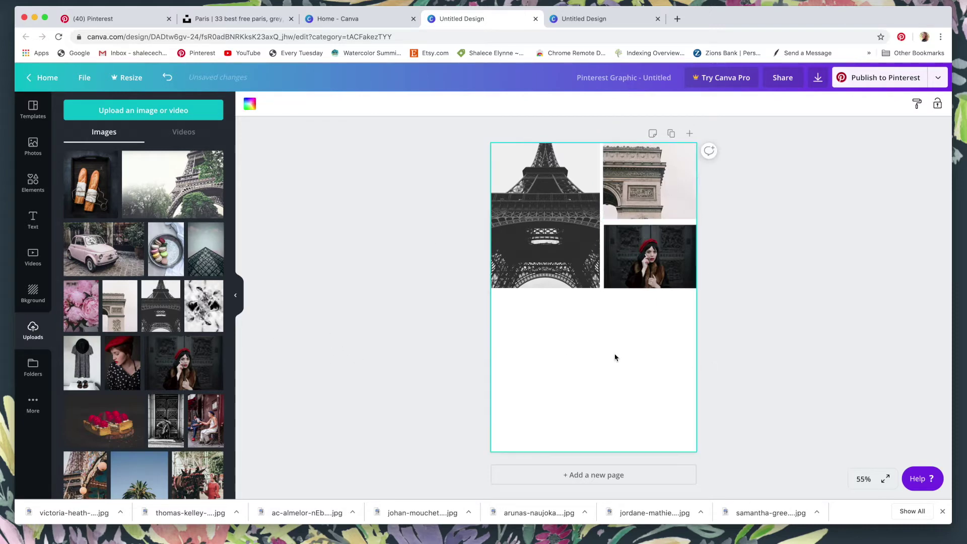
left_click_drag(82, 363, 702, 429)
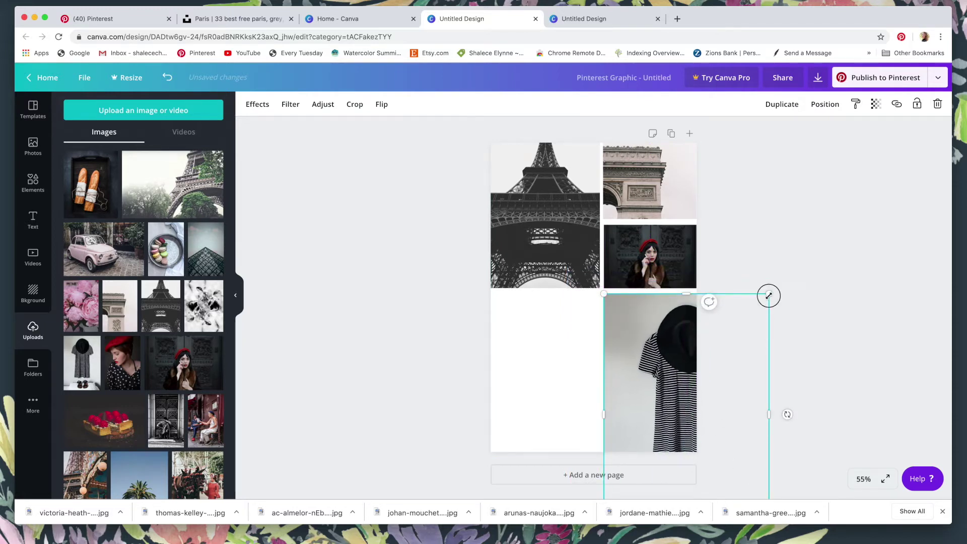
left_click_drag(769, 295, 682, 324)
left_click_drag(639, 398, 619, 374)
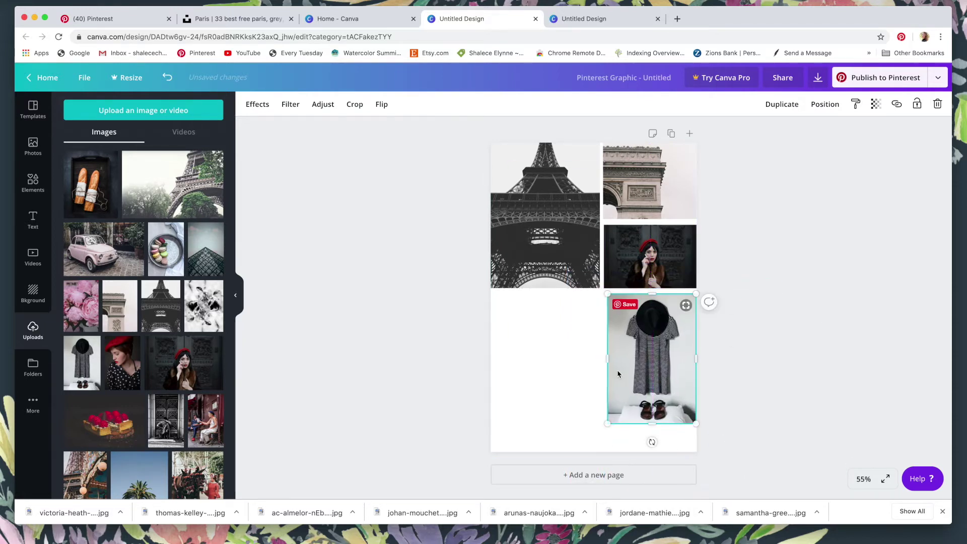
left_click_drag(608, 424, 651, 352)
left_click(511, 352)
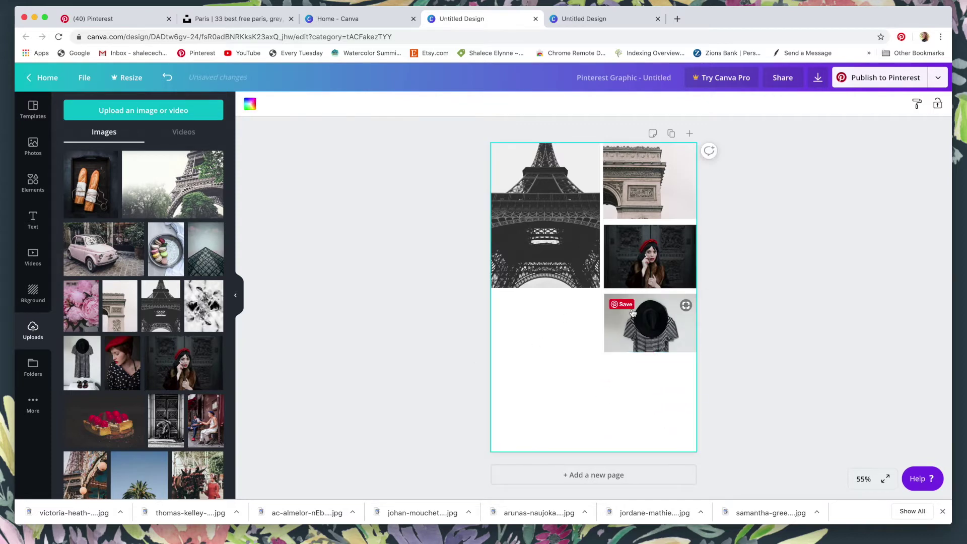
left_click(631, 308)
left_click(770, 274)
Narrow, widen and align the hat-and-shirt photo to fit the column beneath the portrait
left_click(608, 334)
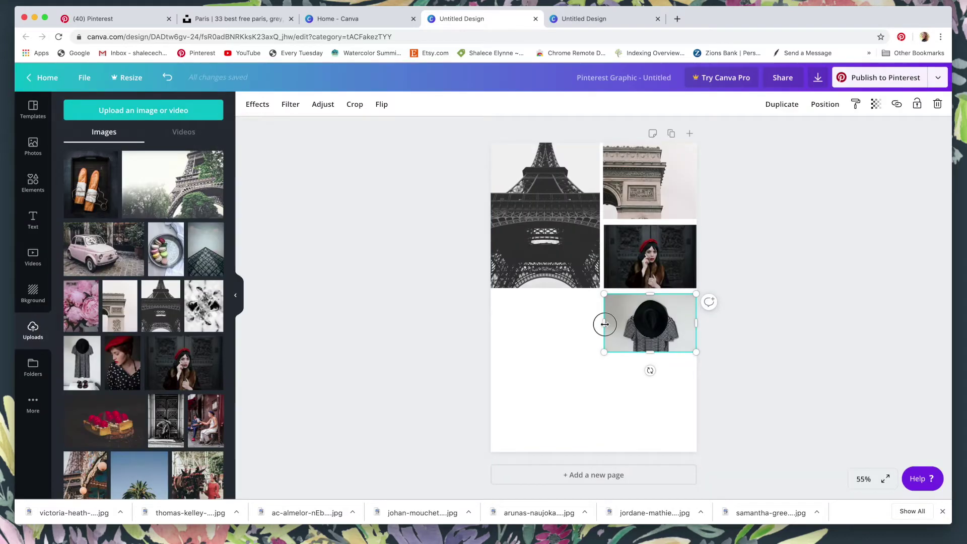
left_click_drag(604, 325, 620, 324)
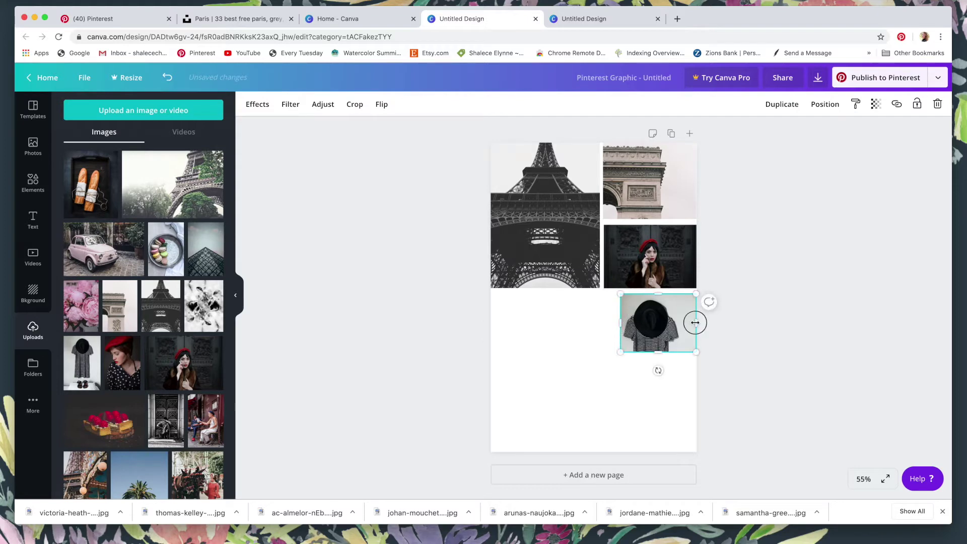
left_click_drag(694, 322, 686, 306)
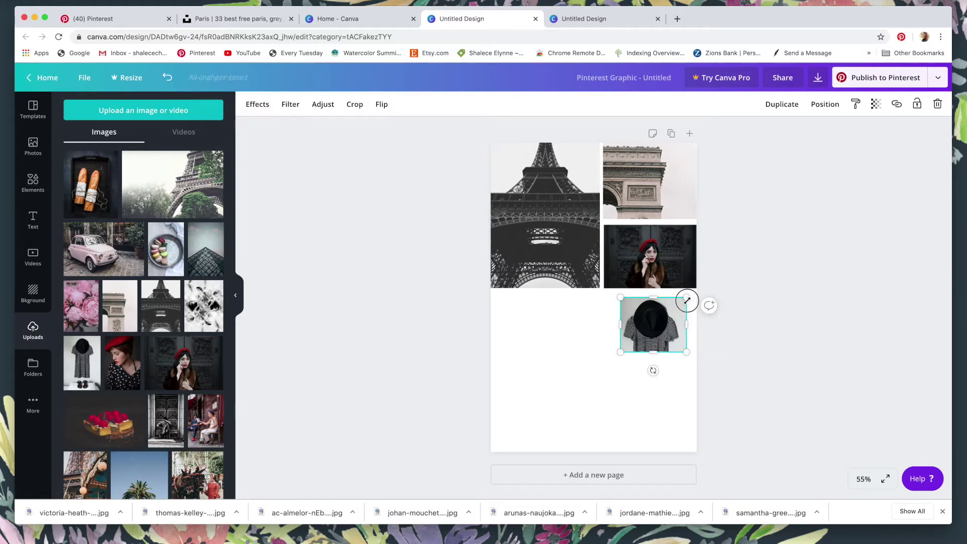
mouse_move(687, 300)
left_mouse_down()
mouse_move(705, 298)
mouse_move(686, 311)
left_mouse_up()
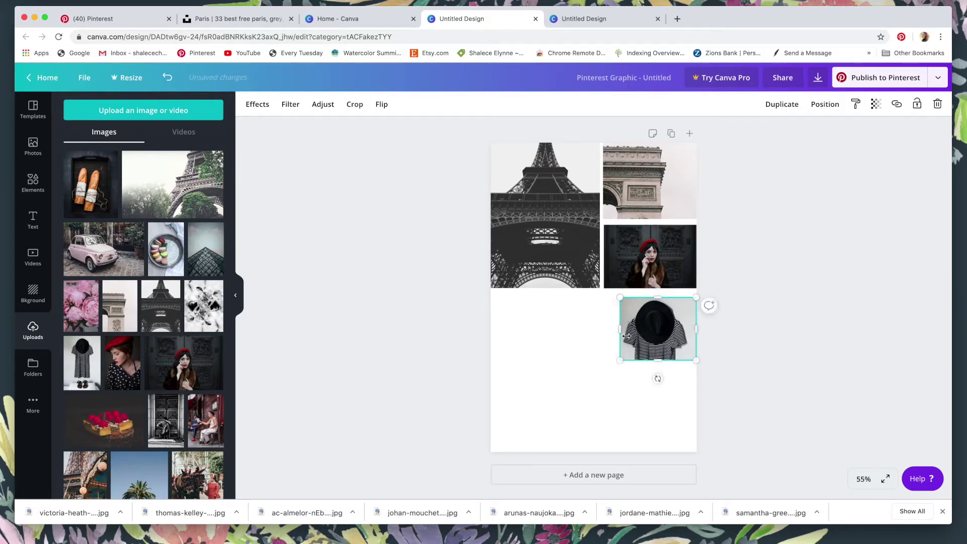
left_click_drag(623, 361, 605, 373)
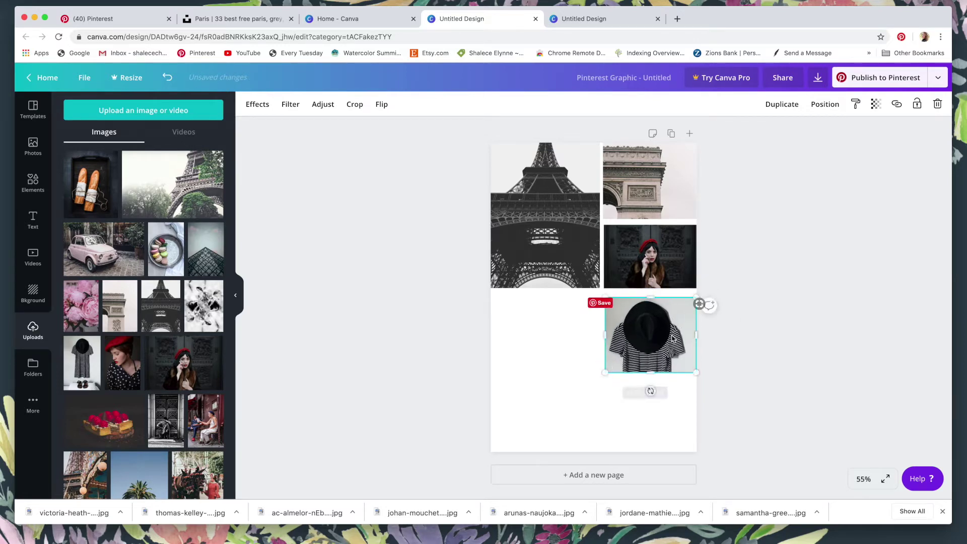
left_click_drag(674, 335, 674, 331)
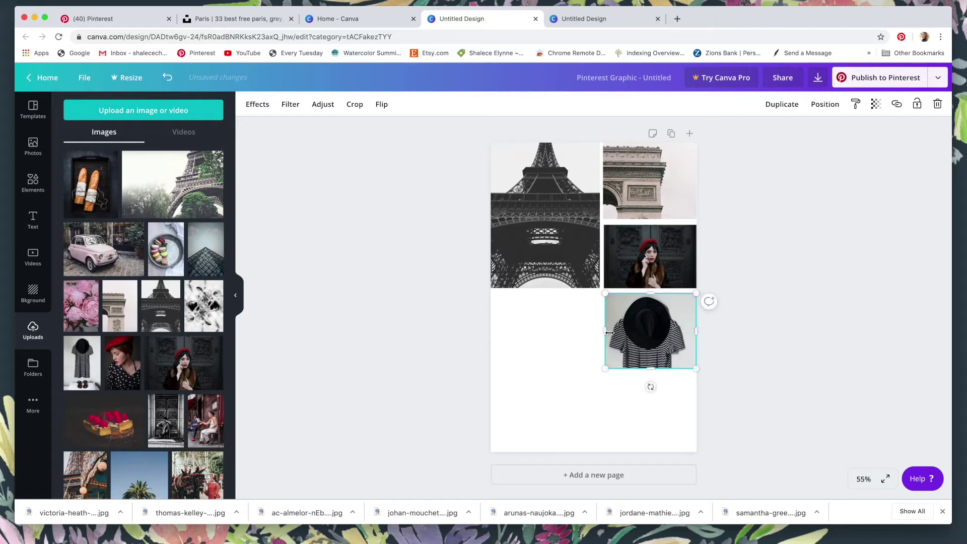
left_click_drag(609, 332, 603, 333)
left_click_drag(649, 368, 648, 366)
left_click(551, 372)
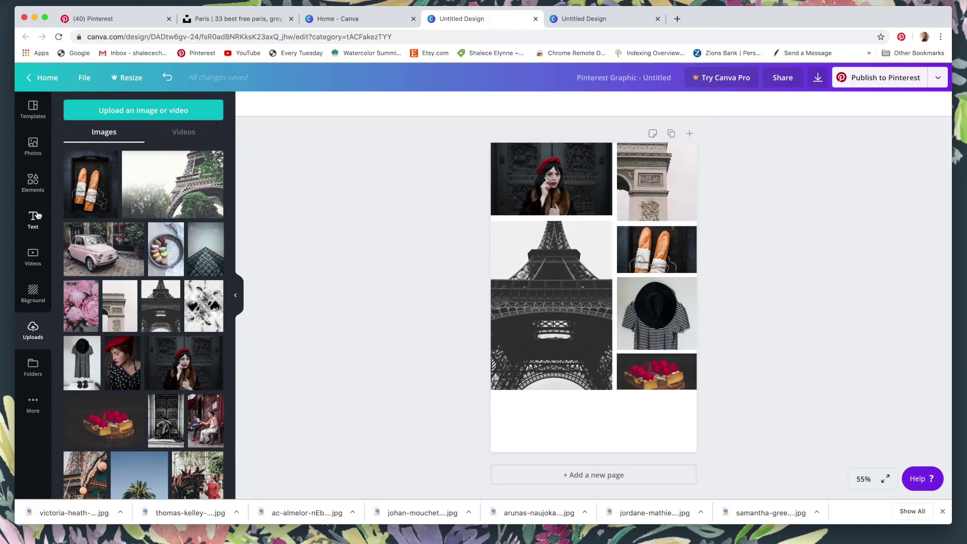
Add a grey square, shrink it into a short bottom-left block, and copy it alongside
left_click(33, 181)
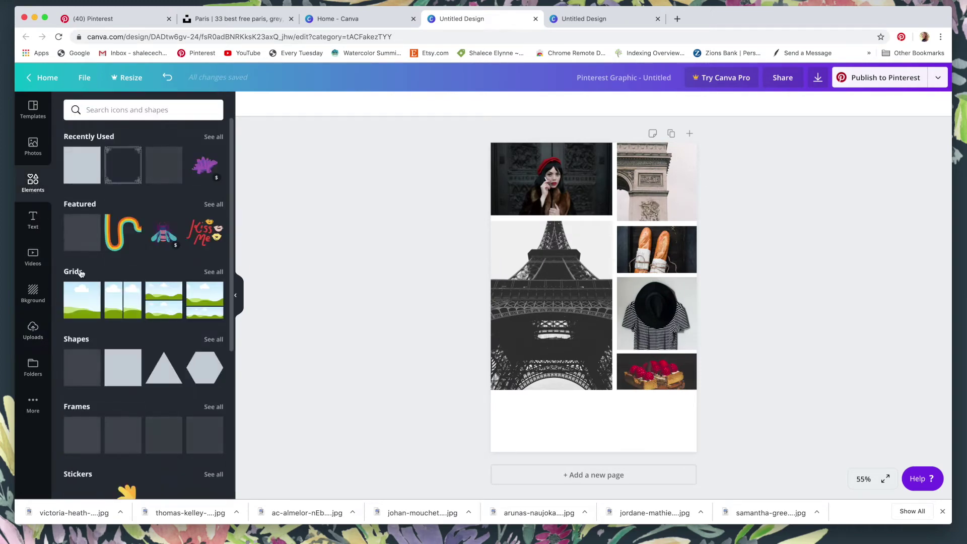
left_click(123, 367)
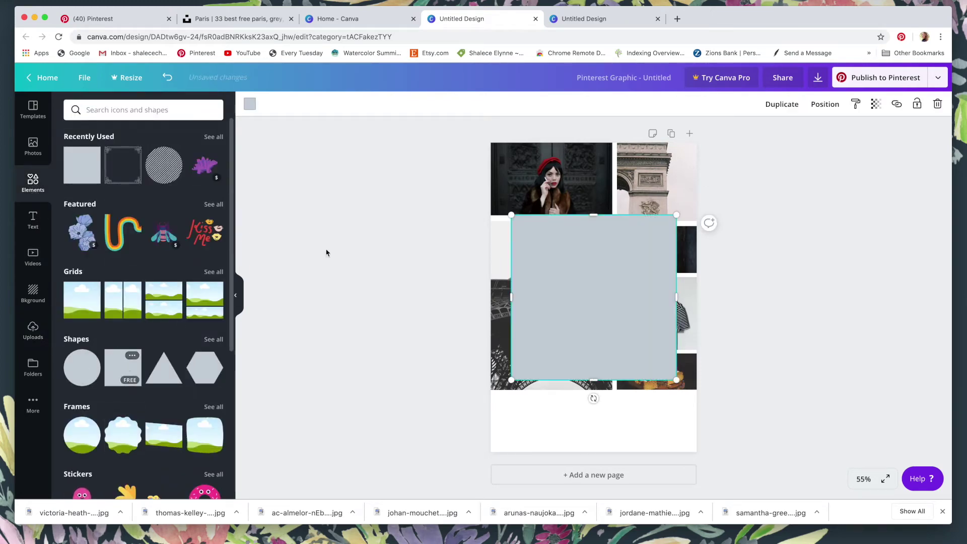
left_click_drag(572, 317, 549, 374)
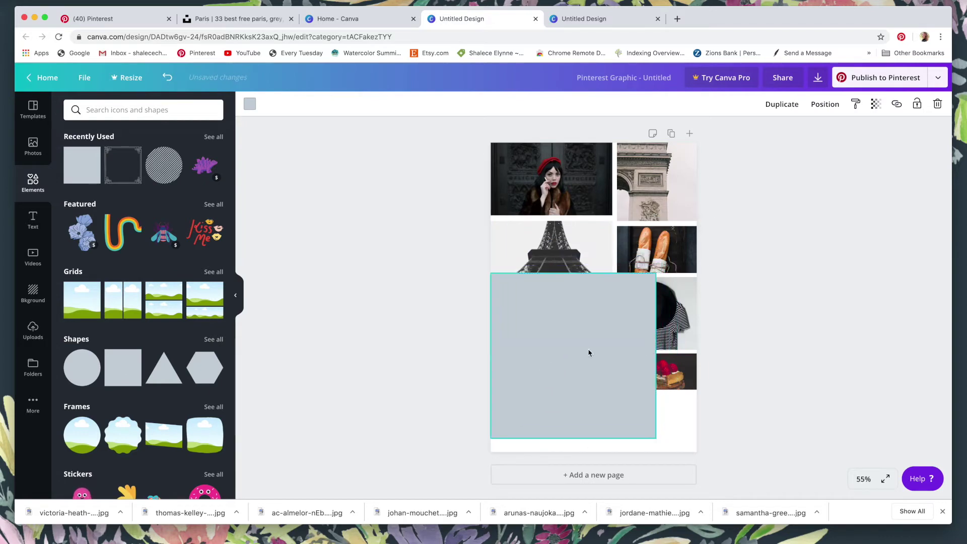
left_click_drag(653, 277, 536, 395)
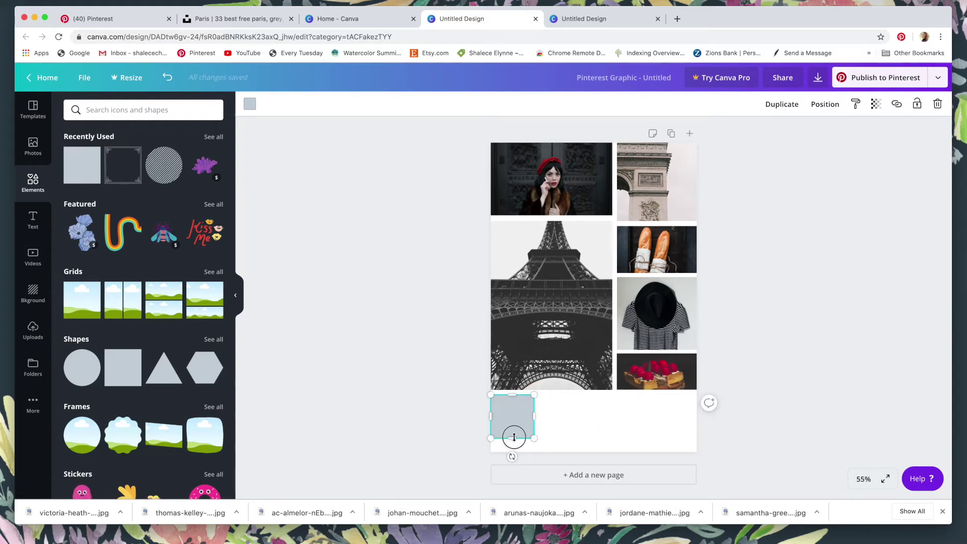
left_click_drag(514, 437, 522, 407)
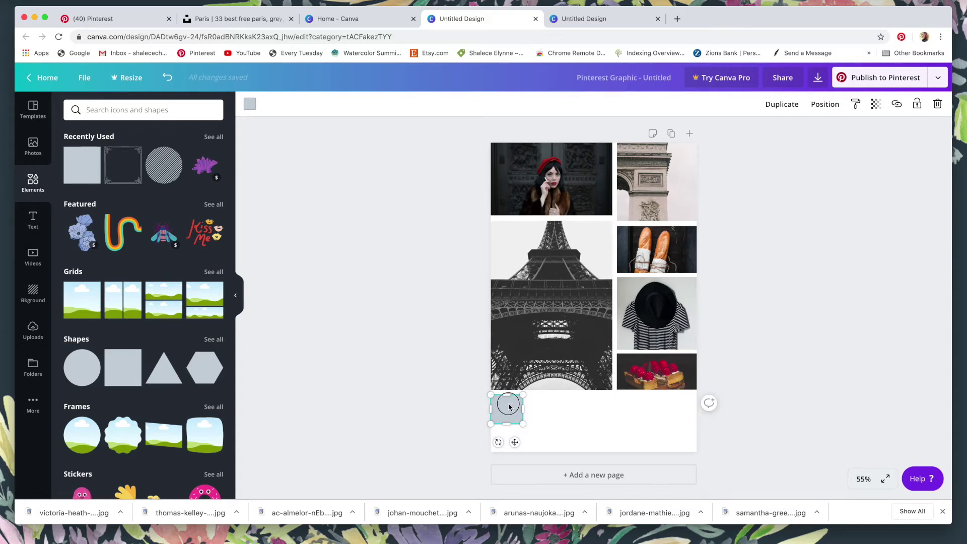
mouse_move(509, 406)
left_mouse_down()
mouse_move(665, 408)
mouse_move(506, 403)
left_mouse_up()
Stretch the grey blocks across the page width and select the first block for recolouring
left_click(654, 433)
left_click_drag(684, 424, 697, 431)
left_click(518, 443)
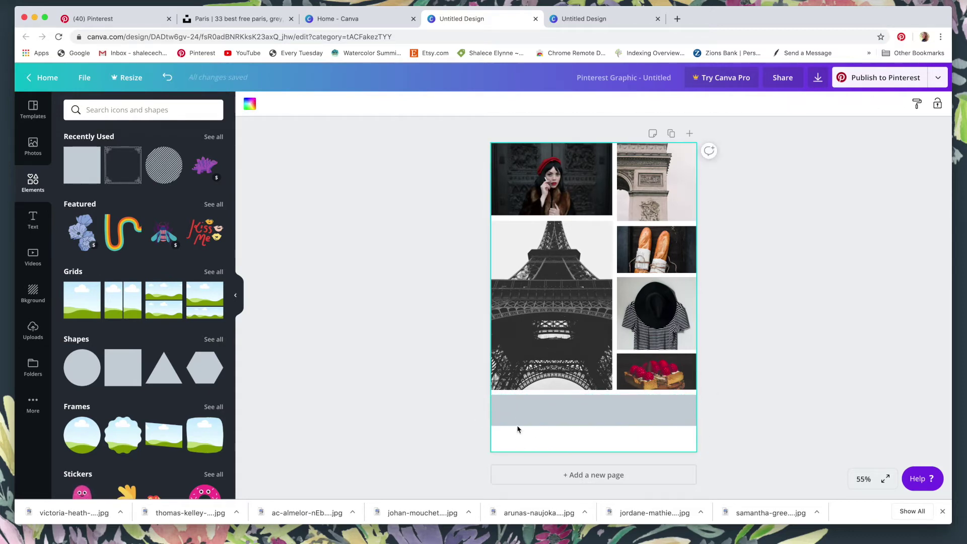
left_click(511, 413)
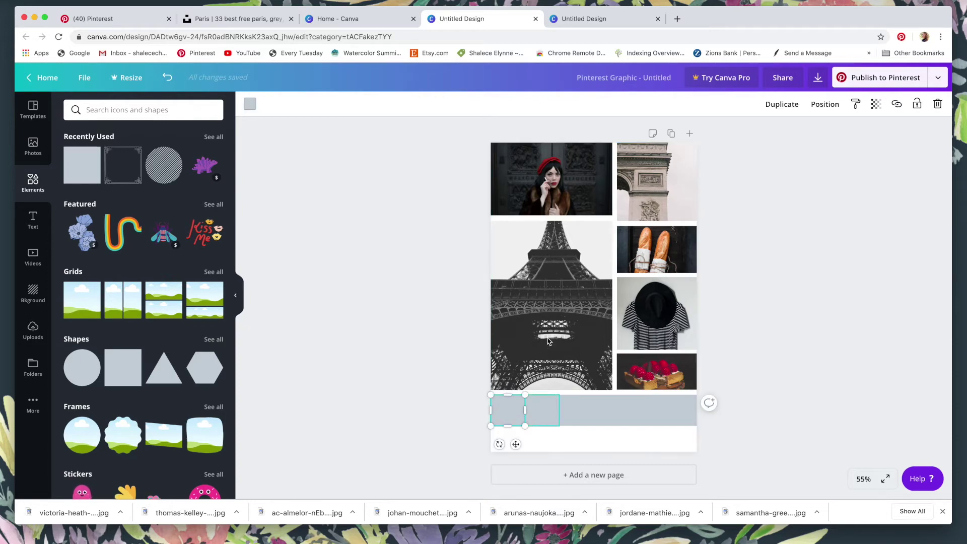
left_click(251, 104)
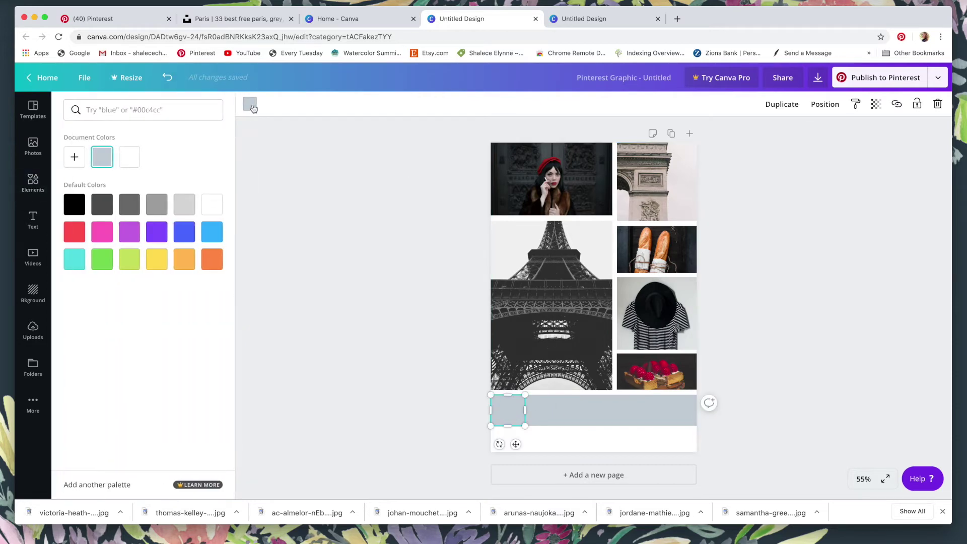
Make the first block black, shift the next right for a white gap, and colour it dark red
left_click(76, 208)
left_click(538, 414)
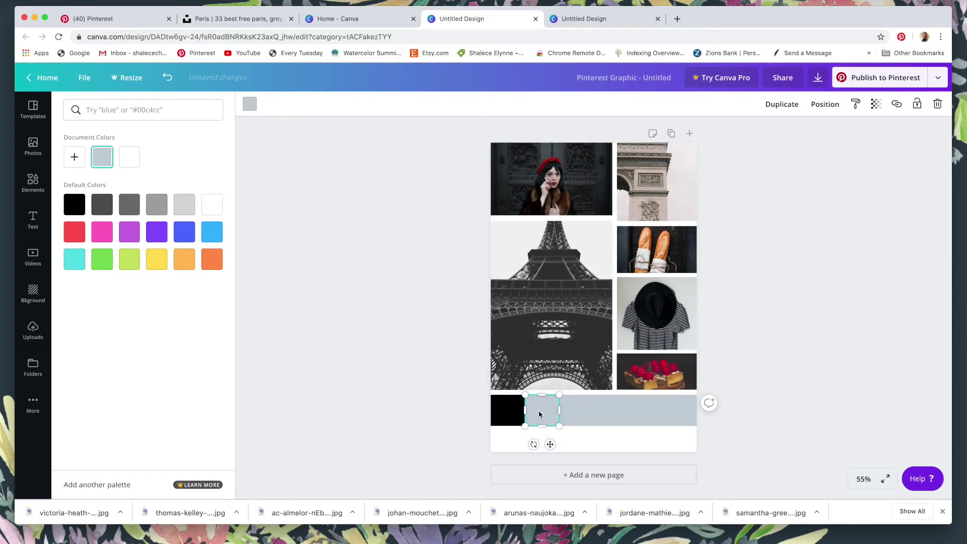
left_click_drag(549, 420, 583, 421)
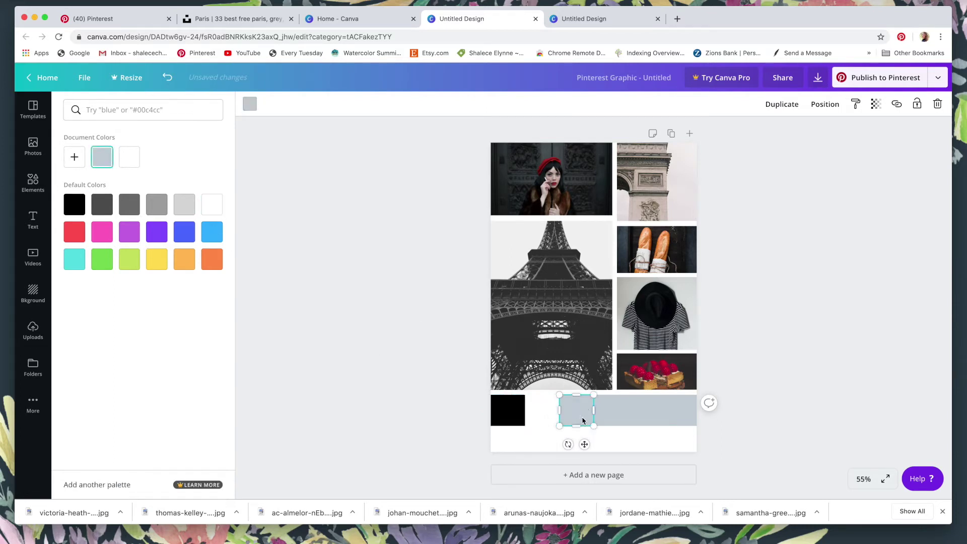
left_click(117, 117)
type("ree")
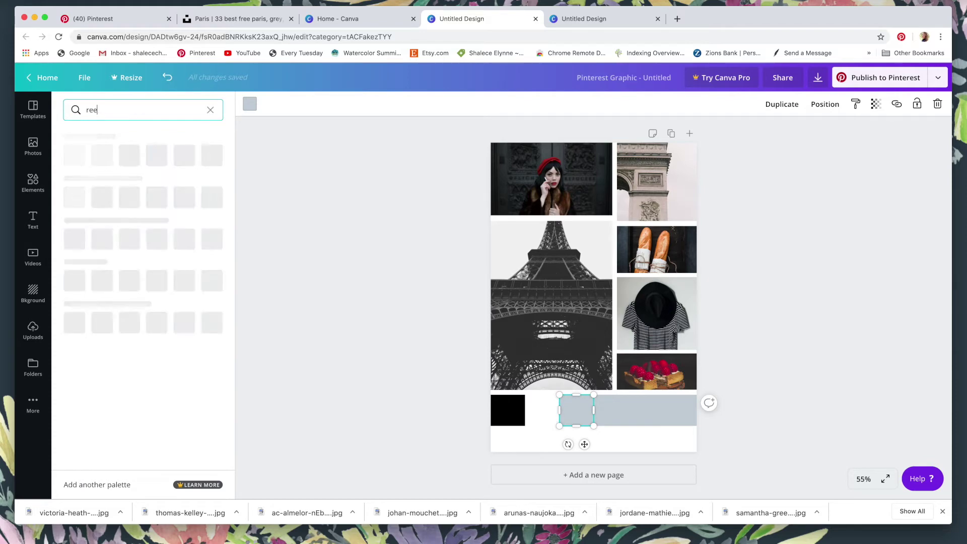
key("BackSpace")
type("d")
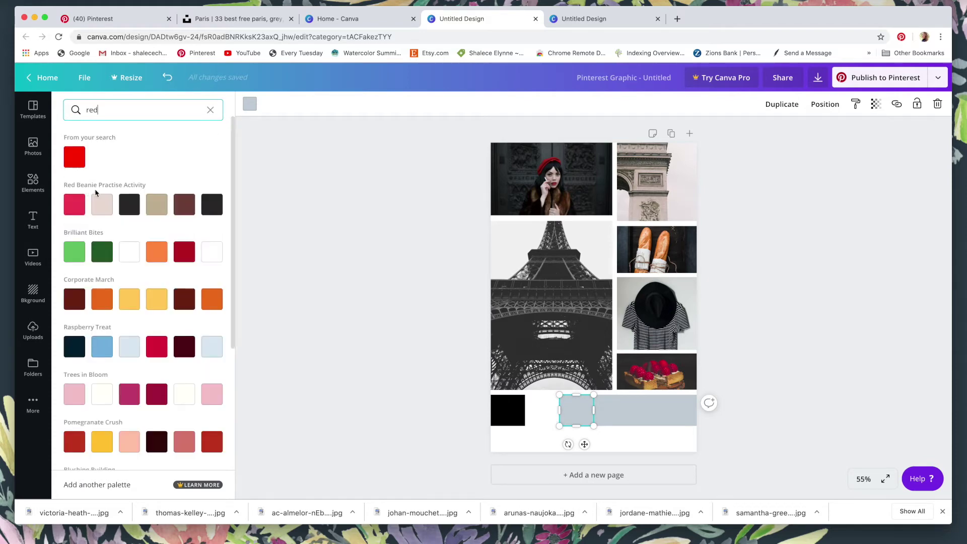
left_click(184, 254)
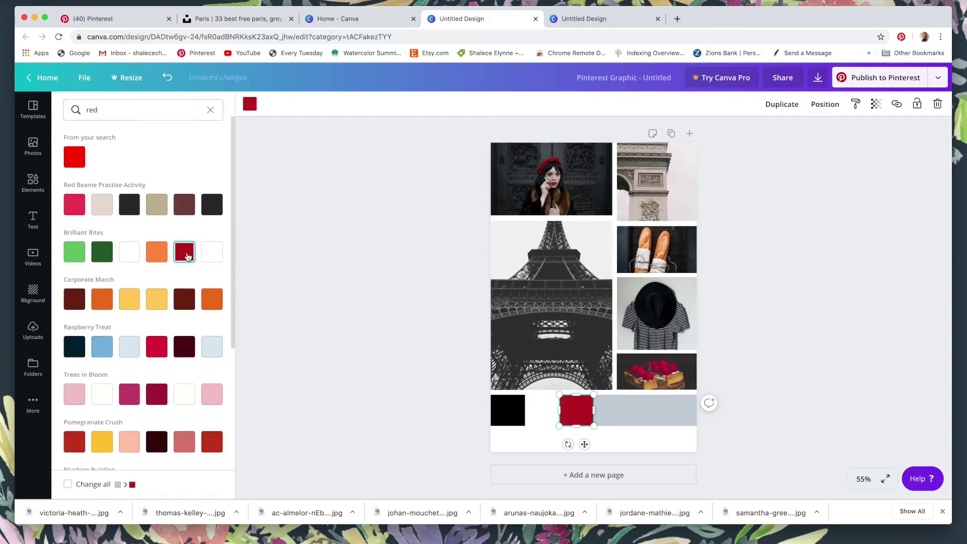
Colour the next two blocks mid grey and dark grey
left_click(612, 411)
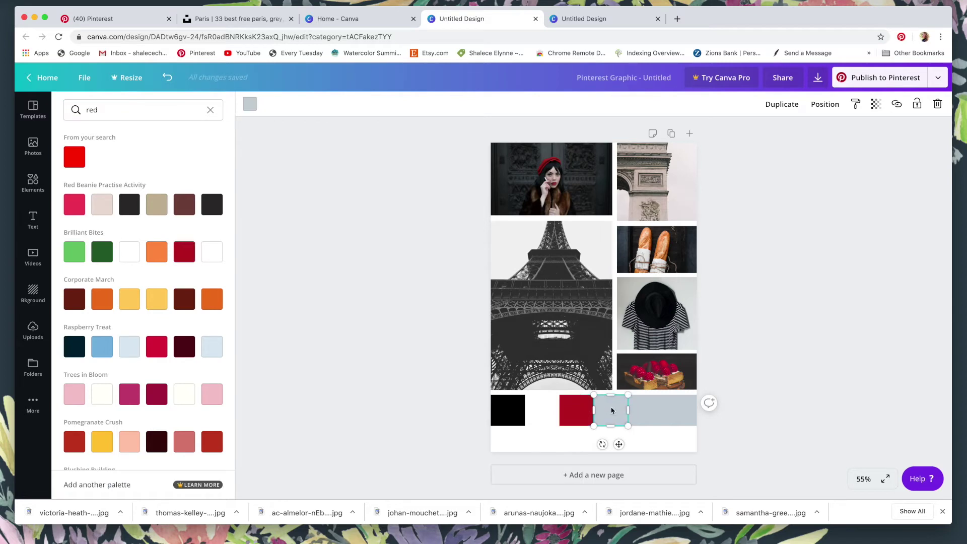
left_click(213, 114)
left_click(157, 205)
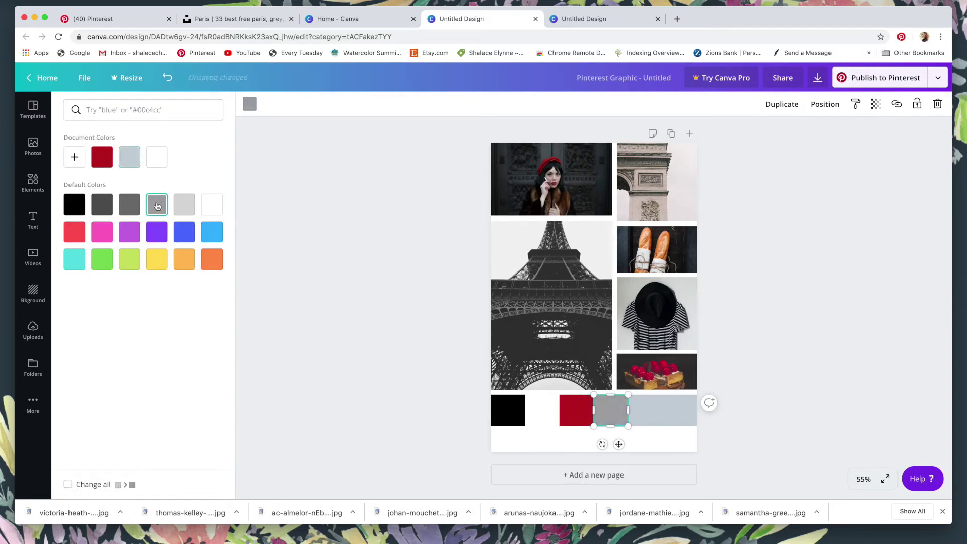
left_click(645, 412)
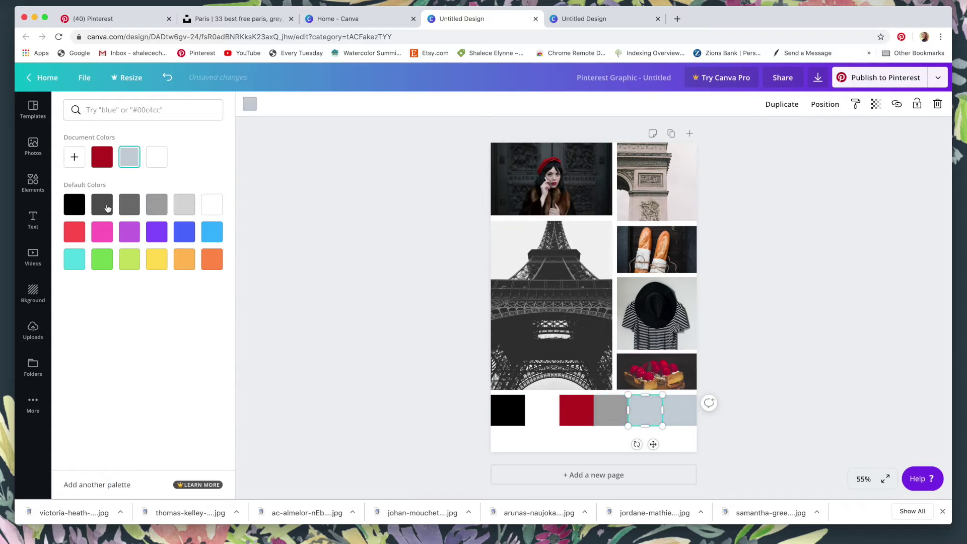
left_click(107, 207)
Search 'tan' and try Steely Fashionista brown, then Brick Boulevard rust, on the last block
left_click(680, 412)
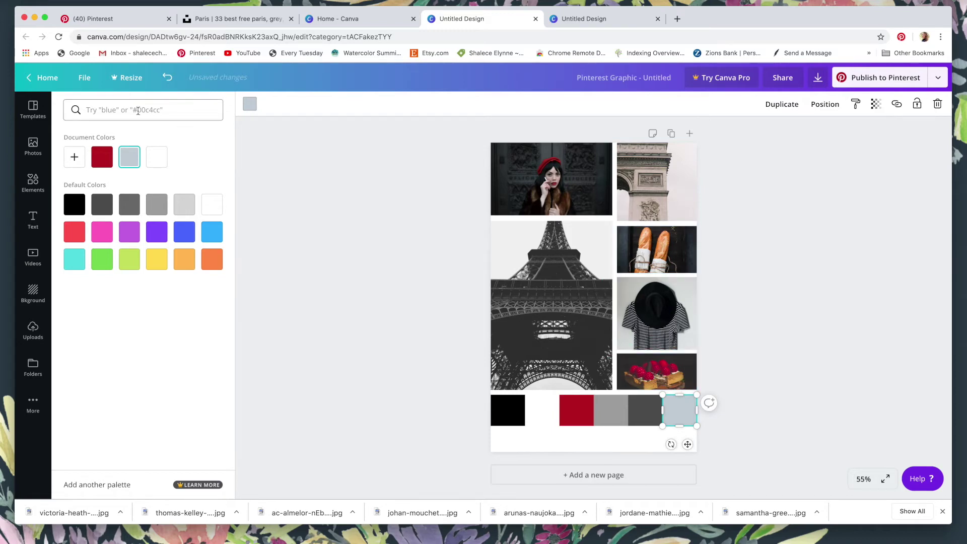
type("tan")
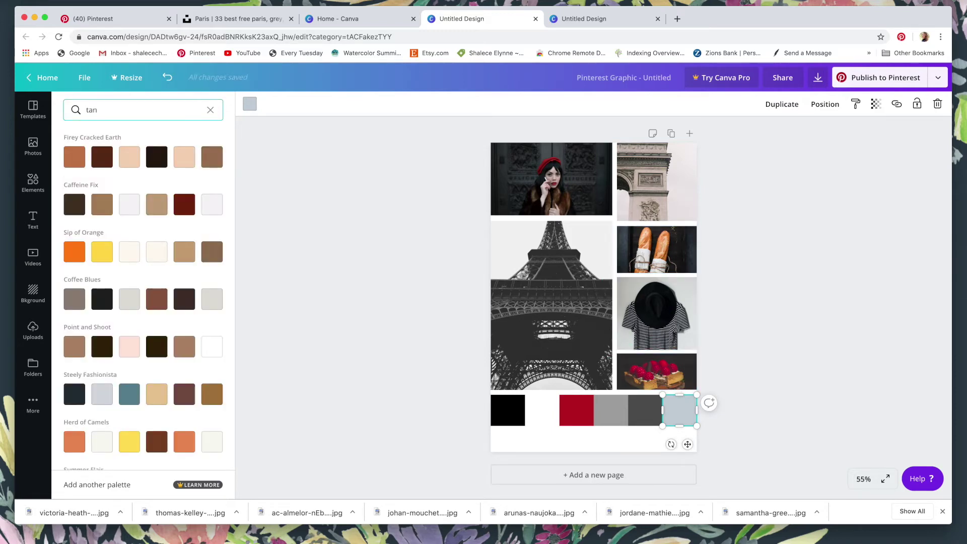
left_click(211, 391)
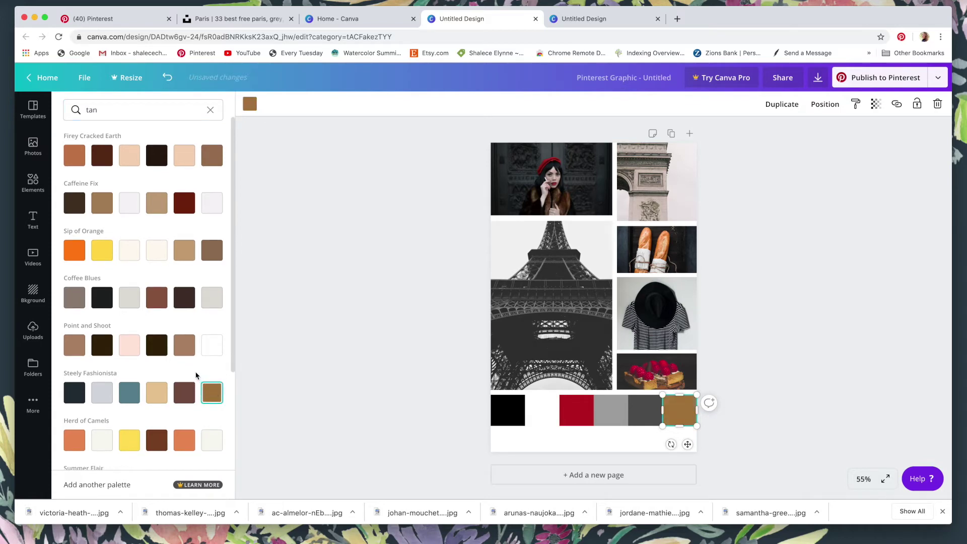
scroll(137, 249, "down", 5)
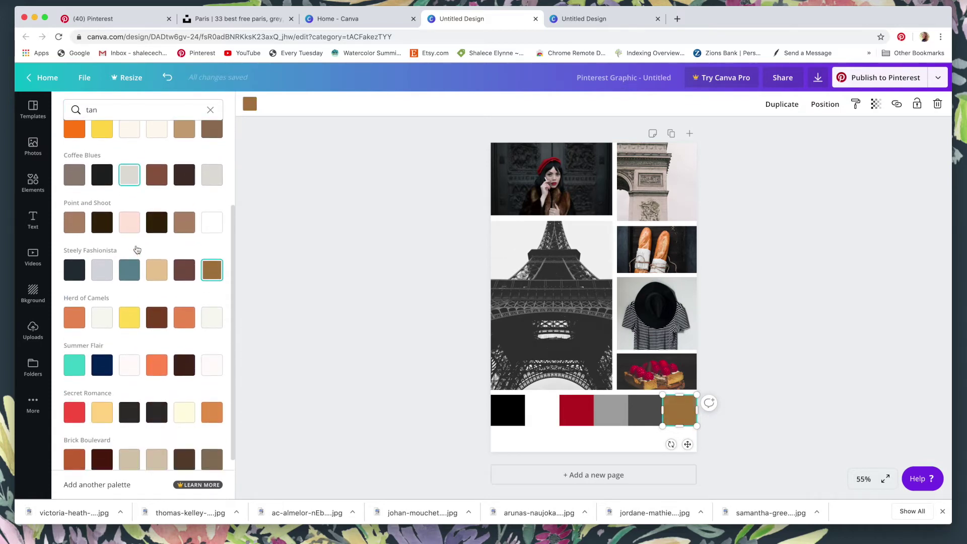
left_click(77, 446)
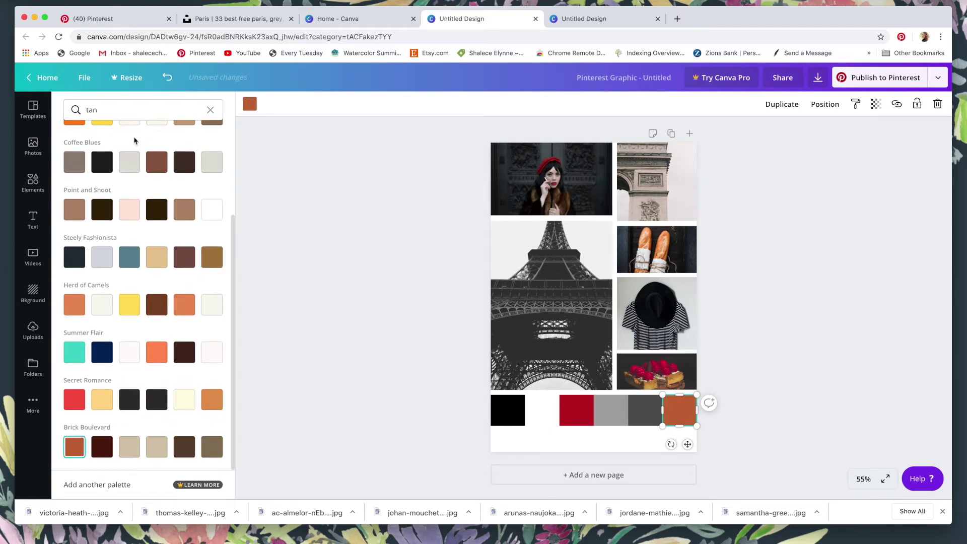
Search 'peach' and settle on the Afternoon Craving orange for the last block
double_click(80, 109)
type("ppea")
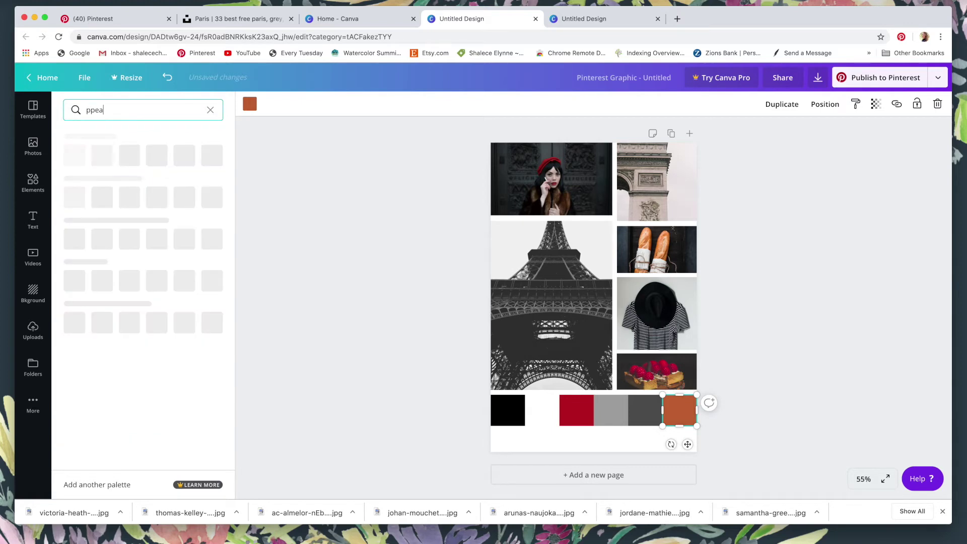
key("BackSpace")
key("BackSpace")
type("each")
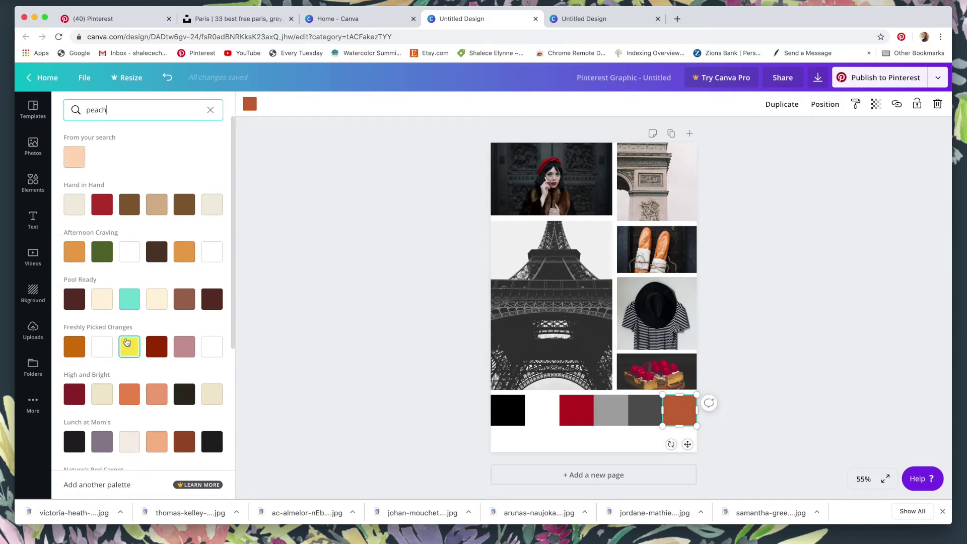
left_click(134, 395)
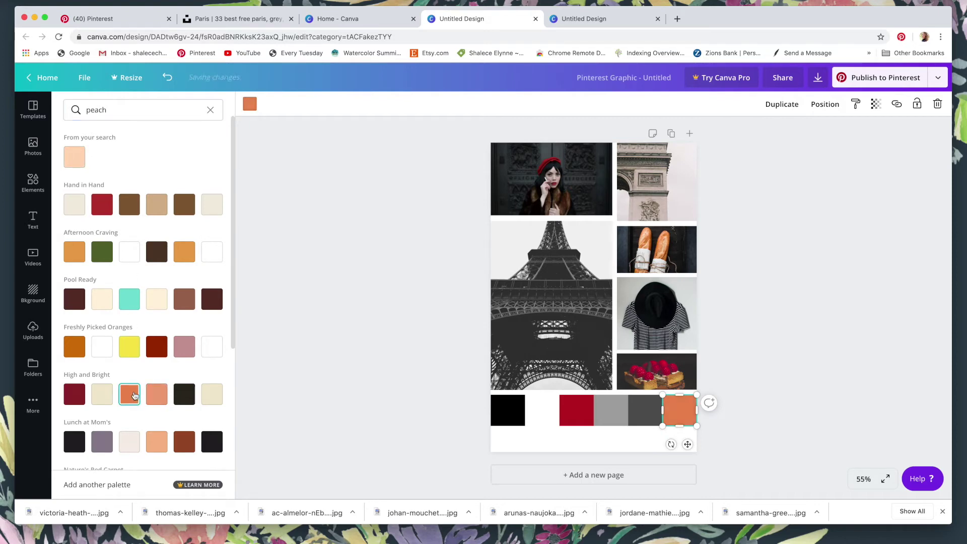
left_click(79, 252)
left_click(732, 271)
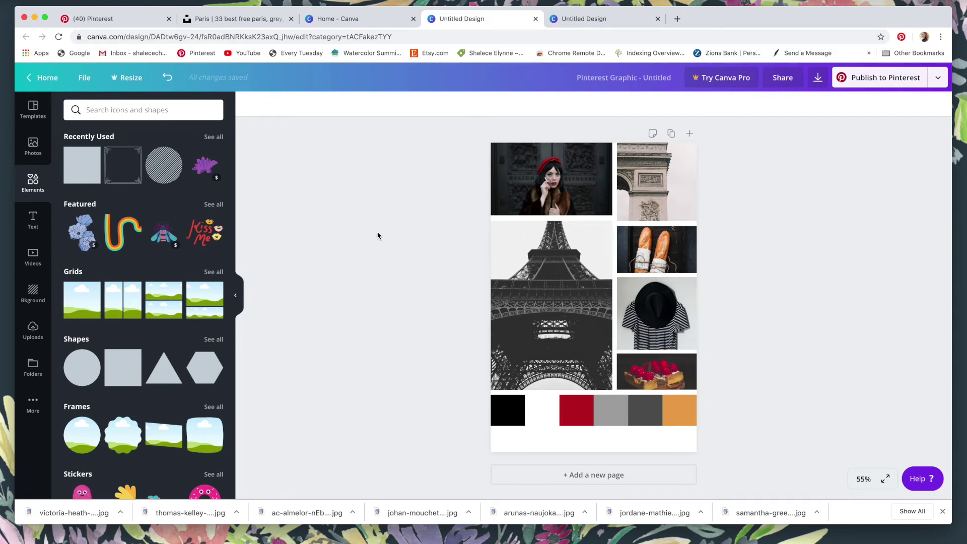
key("super+t")
Upload the baguette photo to canva.com/colors, copy Tan #D6AA84, and return to the design
type("canva.com")
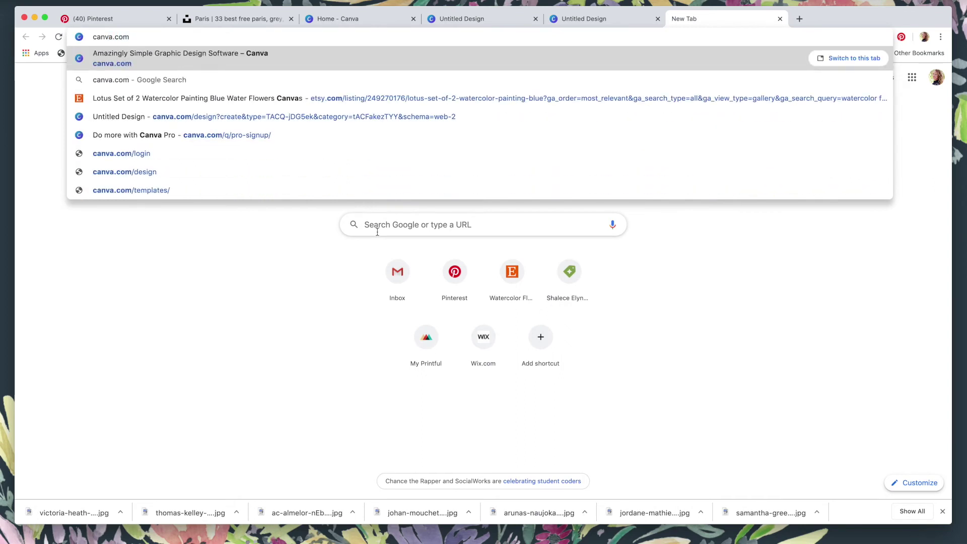
type("/colors/color-palette-generator/")
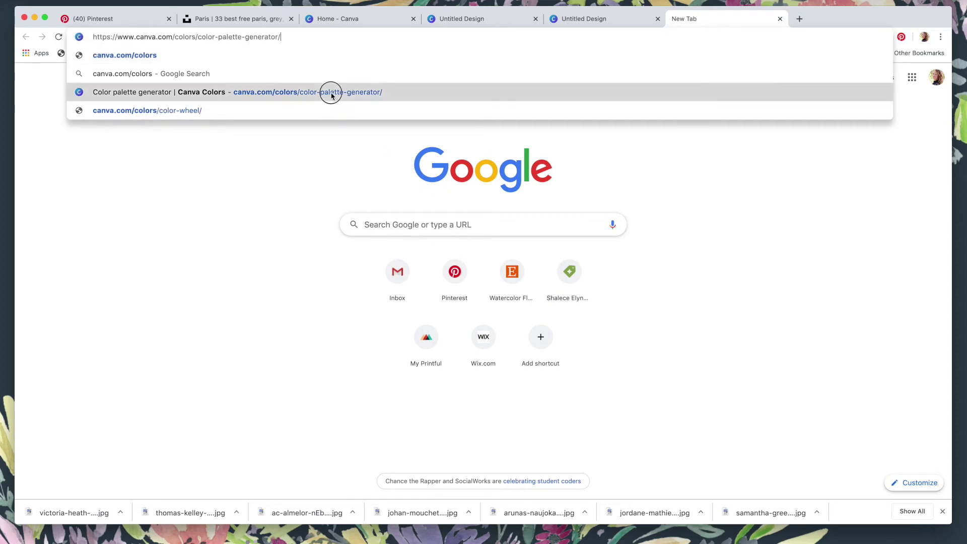
left_click(330, 92)
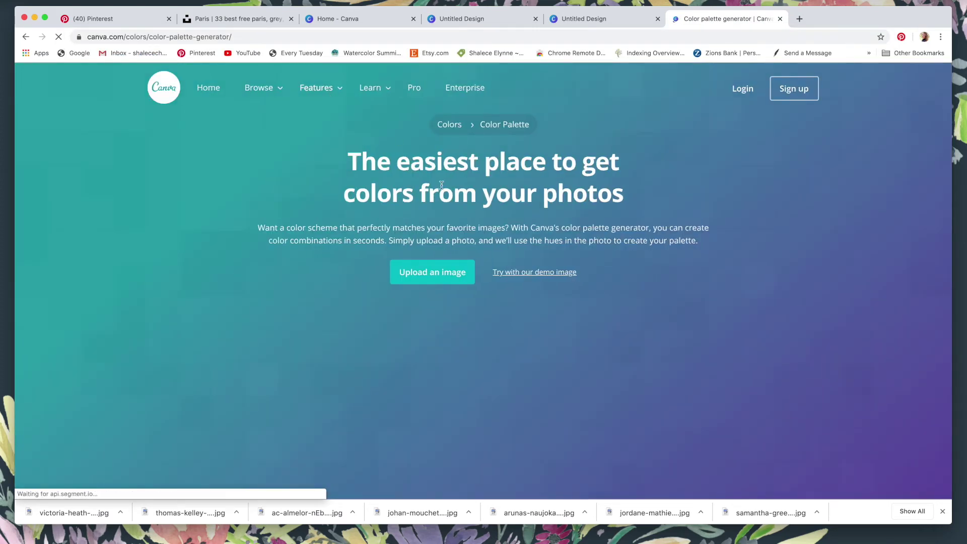
left_click(452, 272)
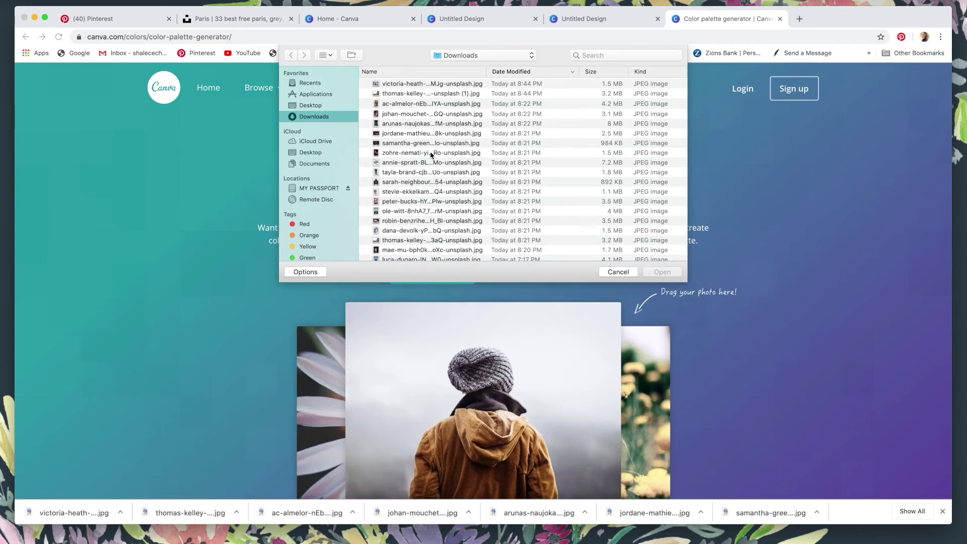
scroll(430, 155, "down", 5)
double_click(420, 227)
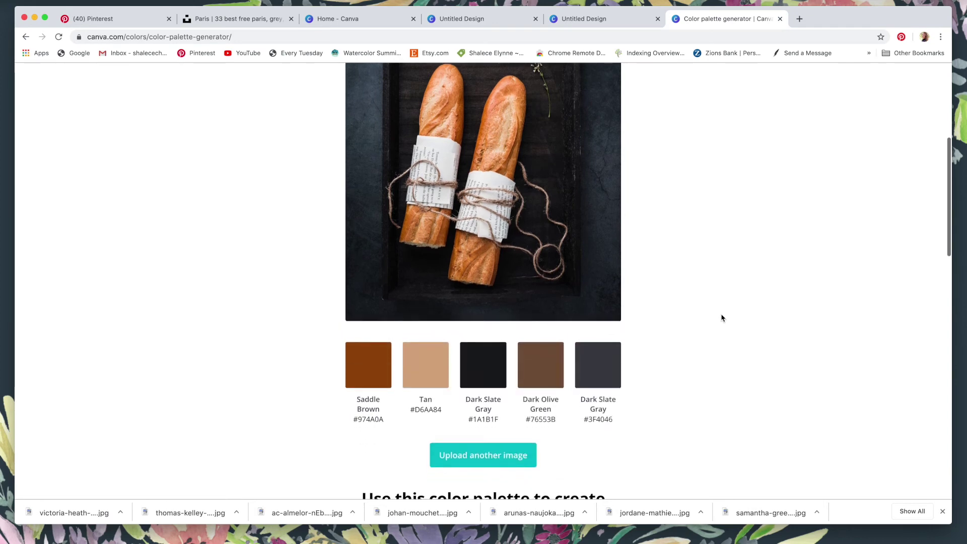
scroll(722, 318, "up", 1)
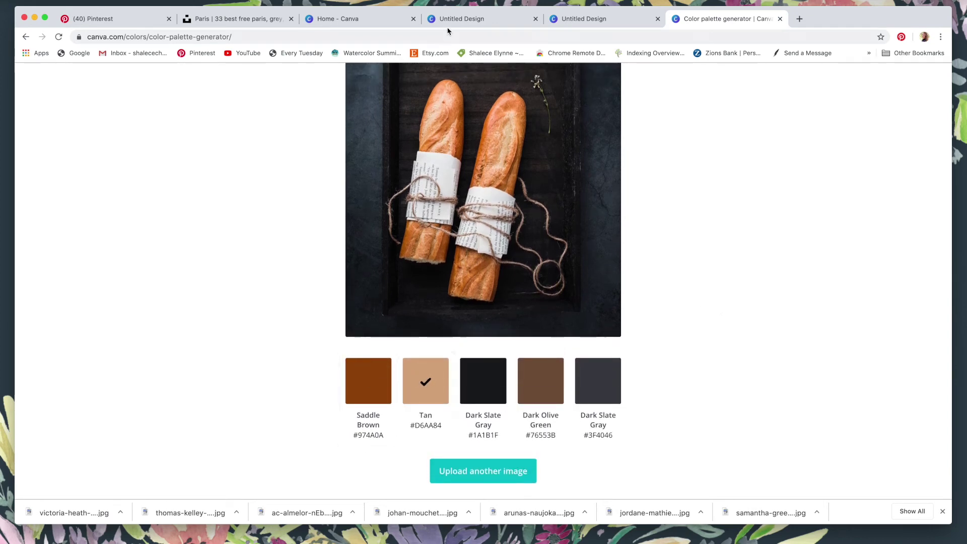
left_click(606, 20)
left_click(492, 18)
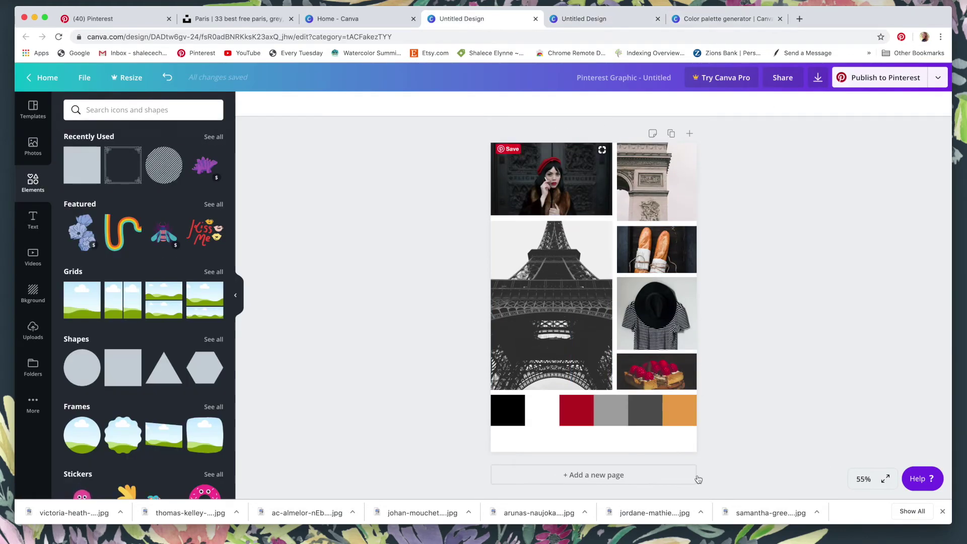
Paste #D6AA84 into the colour search and apply that tan to the orange block
left_click(684, 411)
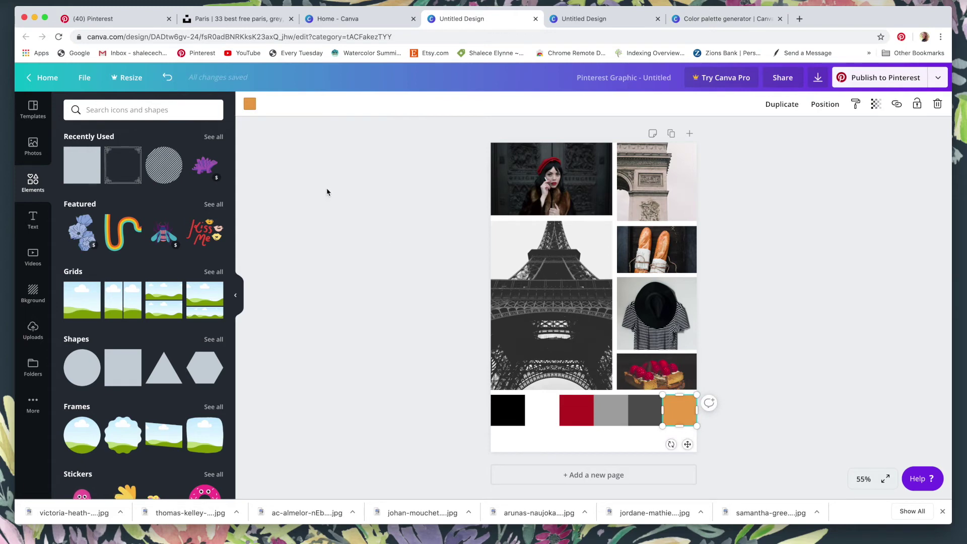
left_click(250, 104)
right_click(139, 111)
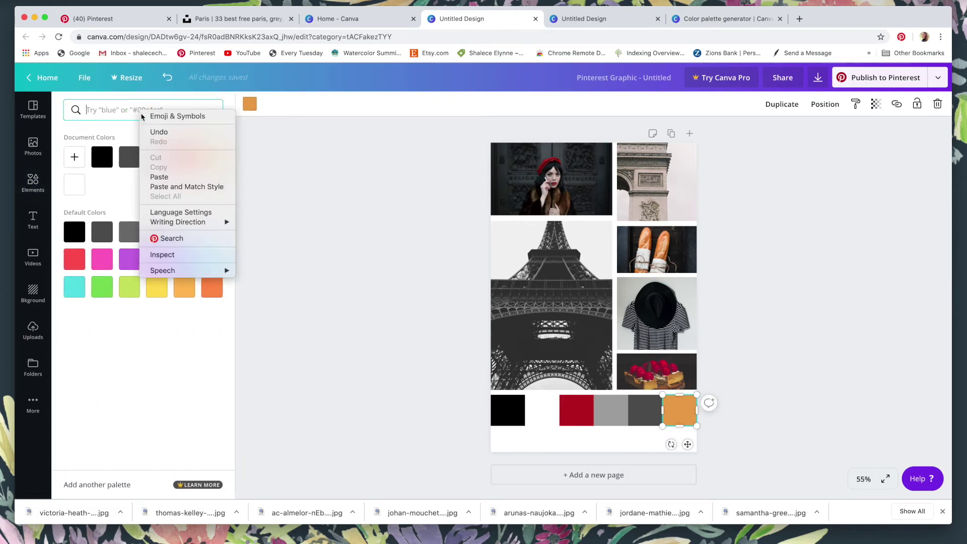
left_click(166, 178)
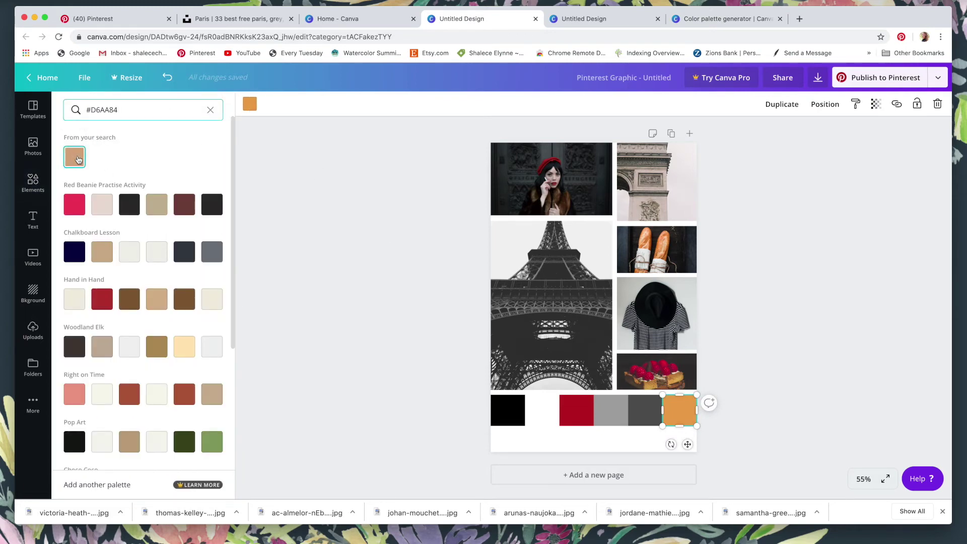
left_click(66, 161)
left_click(812, 361)
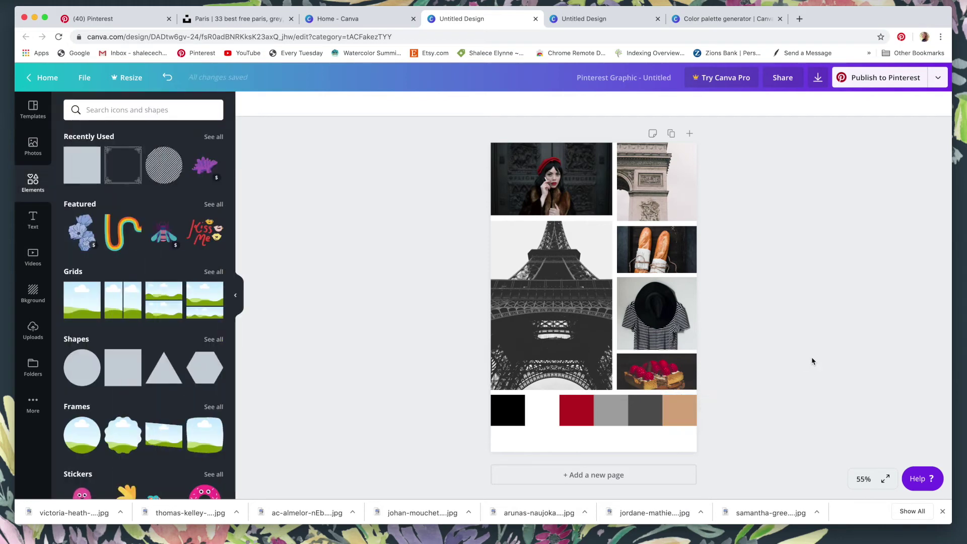
Adjust the block's custom colour from tan to a muted gold, #DBA852
left_click(690, 412)
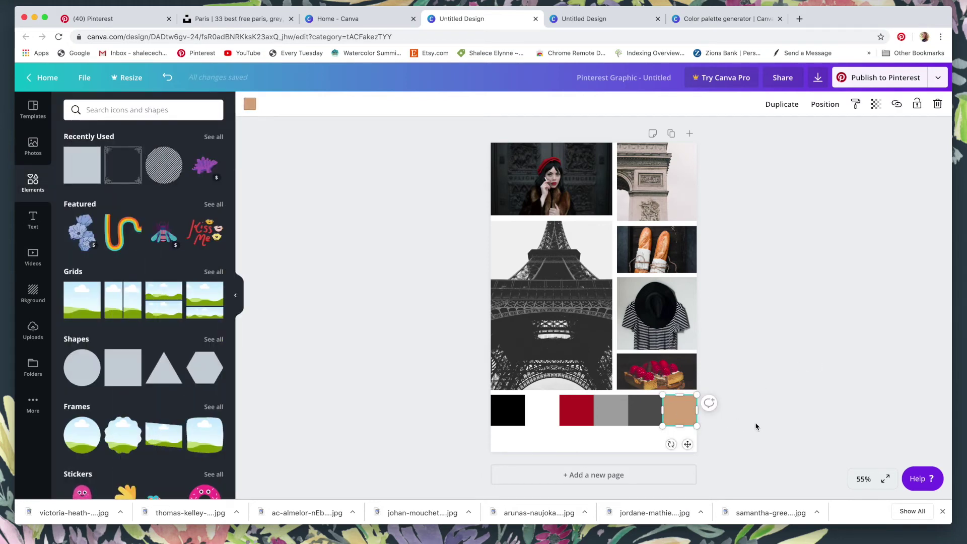
left_click(251, 103)
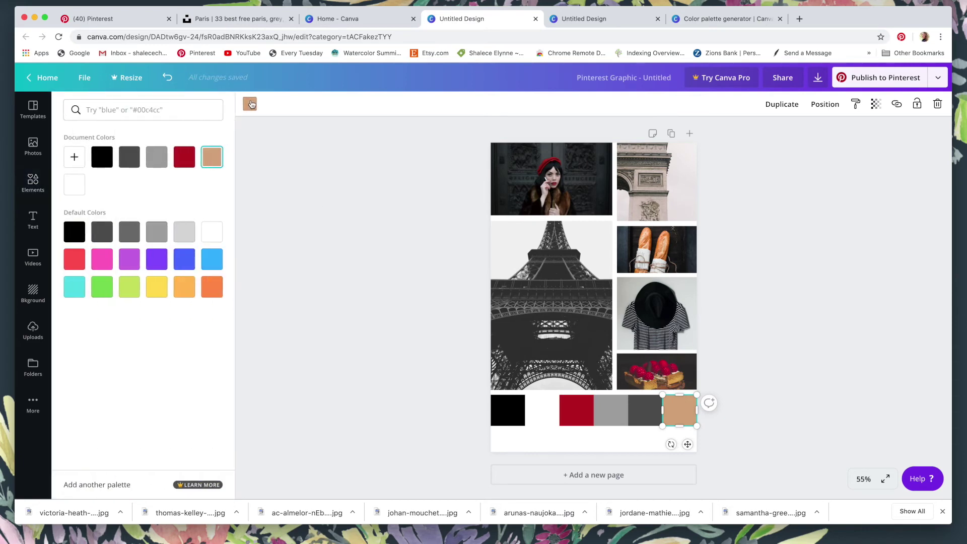
left_click(75, 157)
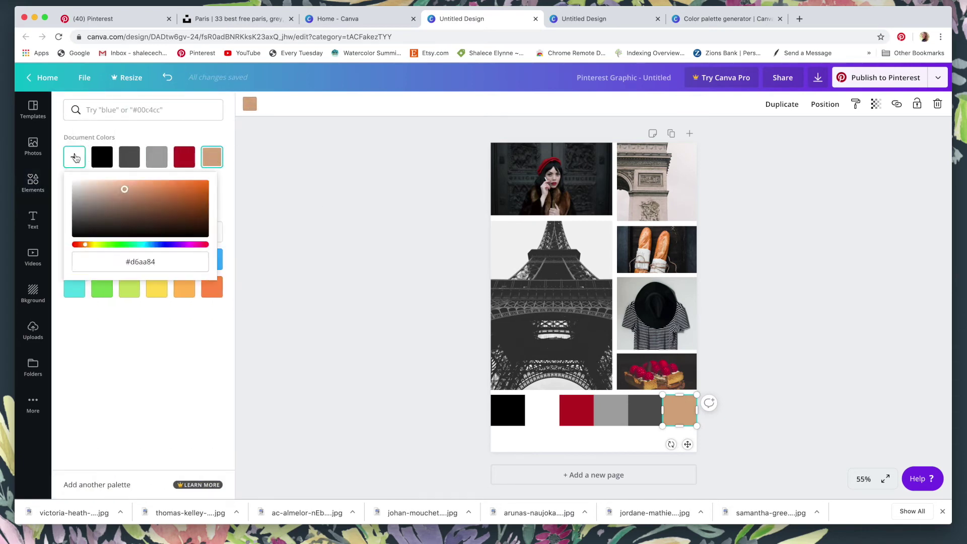
left_click_drag(126, 190, 139, 185)
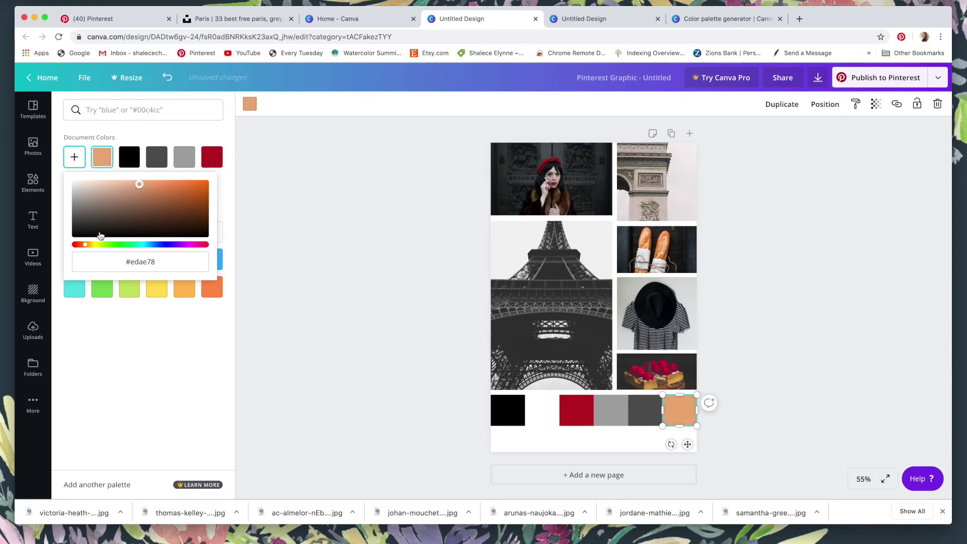
left_click(88, 246)
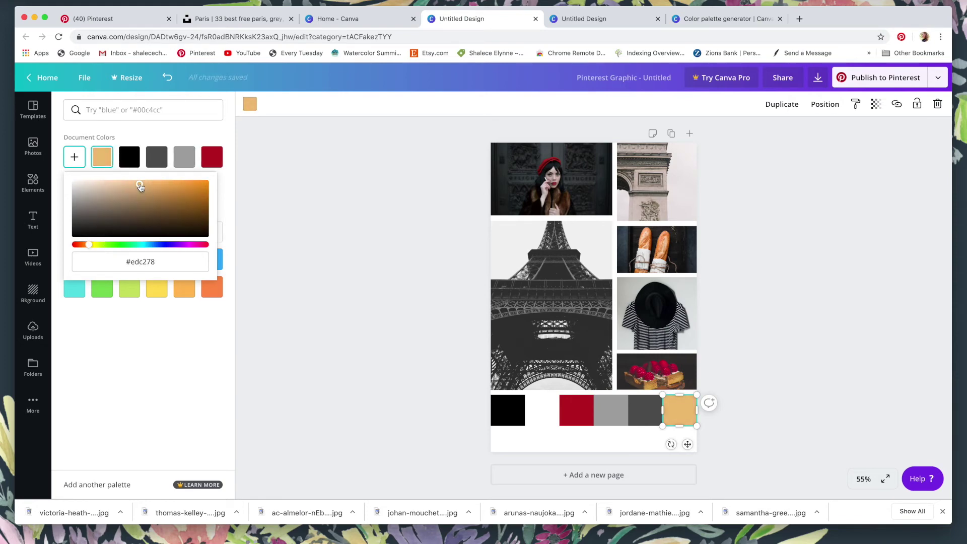
left_click_drag(140, 186, 152, 186)
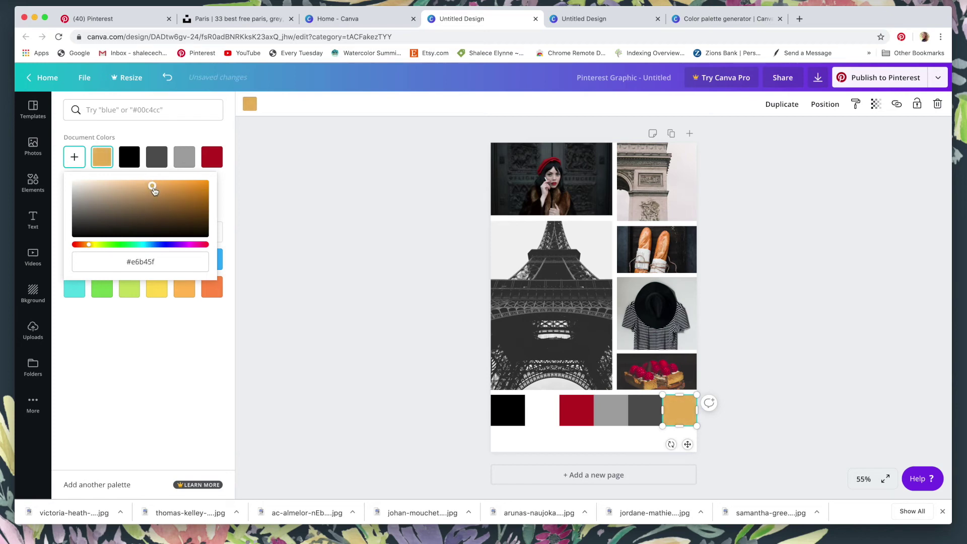
mouse_move(155, 180)
left_mouse_down()
mouse_move(162, 201)
mouse_move(159, 188)
left_mouse_up()
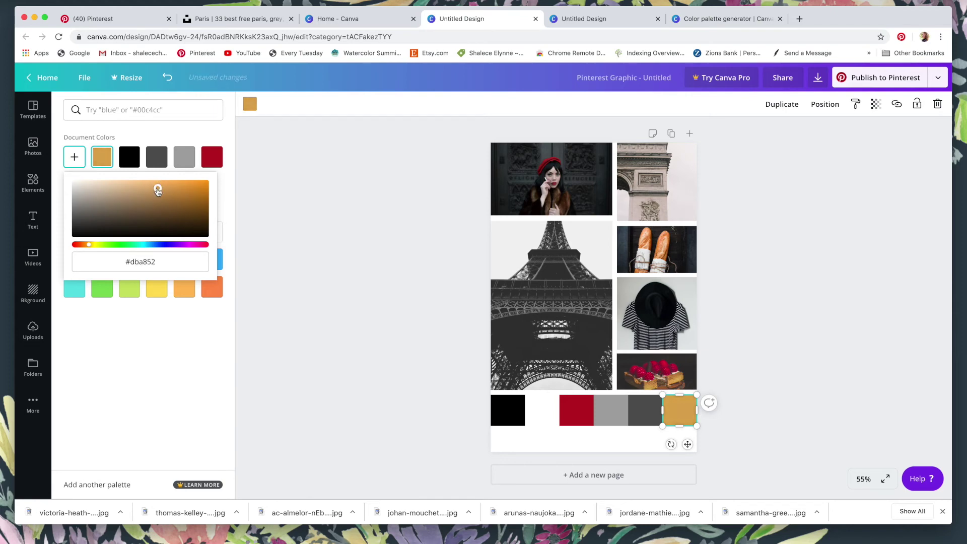
left_click(278, 197)
left_click(278, 196)
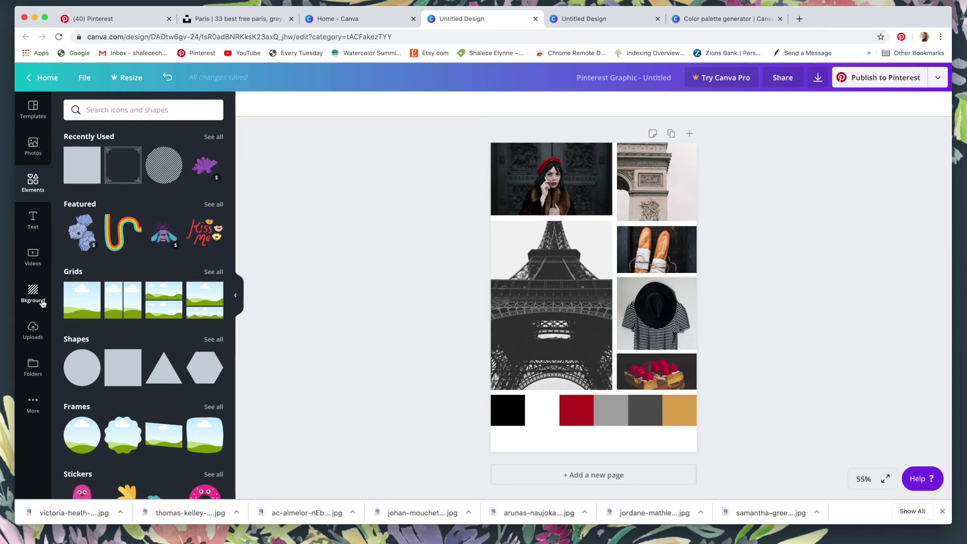
Insert the uploaded logo image onto the mood board page
left_click(34, 332)
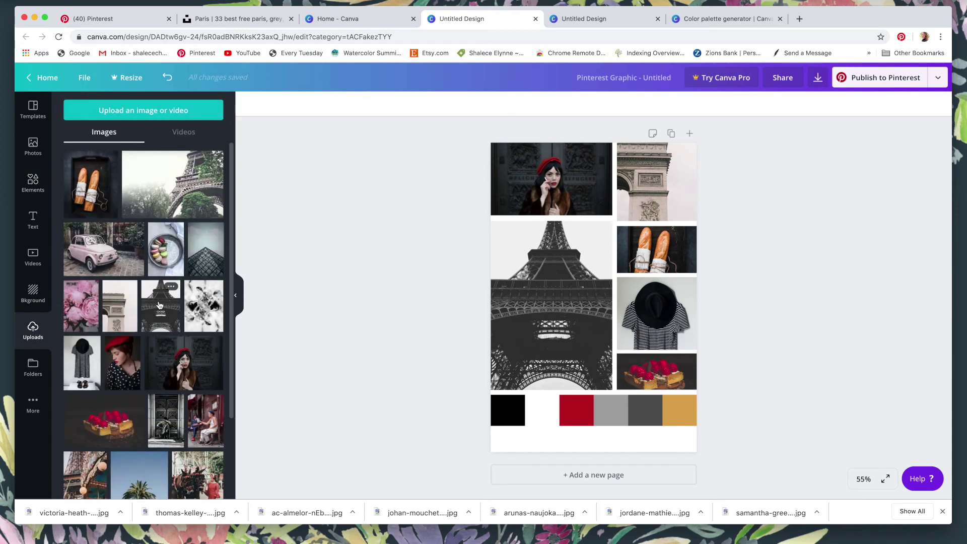
scroll(159, 304, "down", 5)
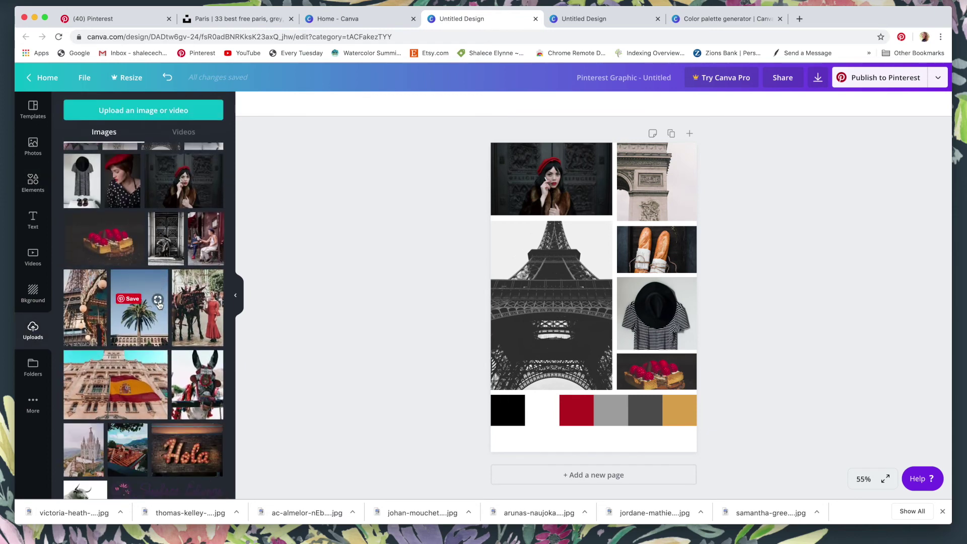
left_click(188, 489)
Move the logo under the colour swatch row, shrink it, and centre it in the white strip
left_click_drag(605, 300, 602, 439)
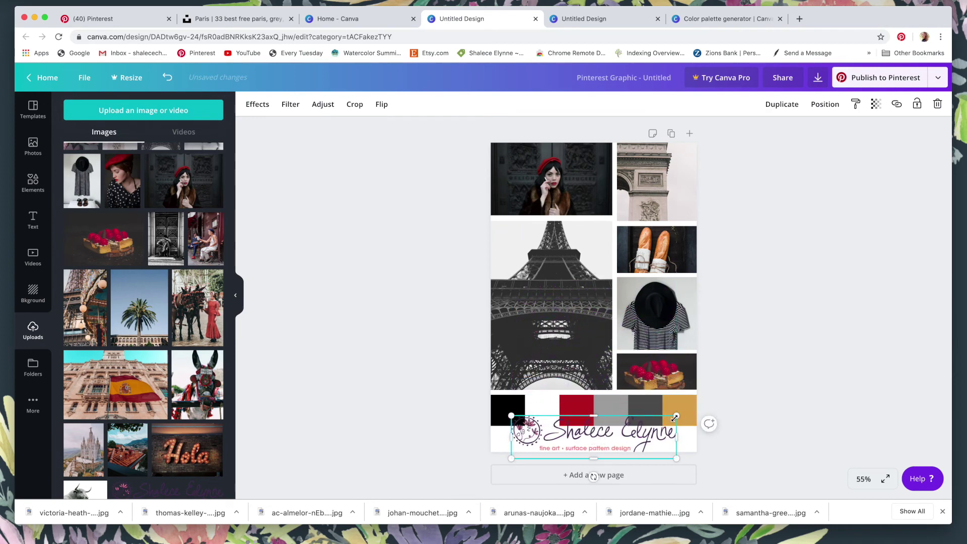
left_click_drag(676, 417, 608, 438)
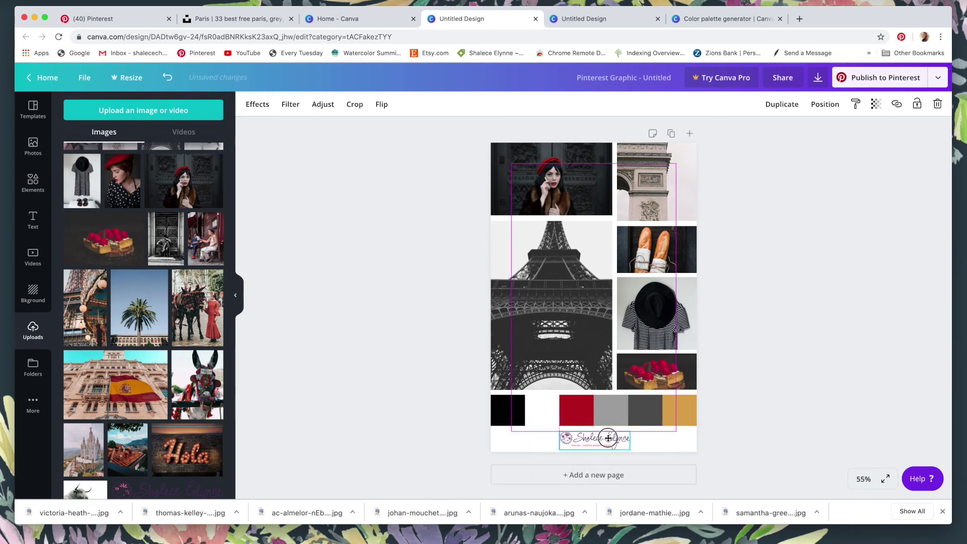
left_click_drag(607, 438, 608, 438)
left_click(734, 415)
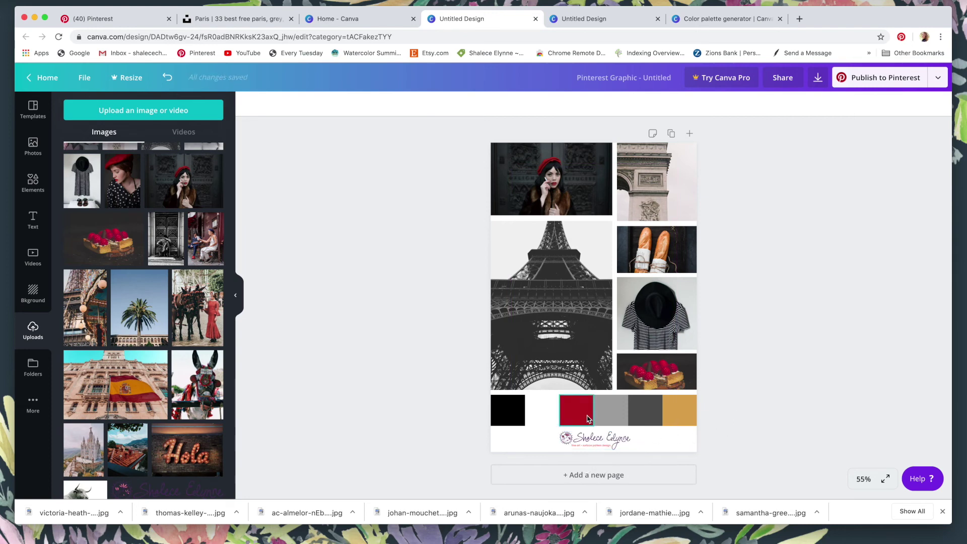
Send the design to Pinterest's Moodboards board as a pin described 'Moody Paris'
left_click(874, 83)
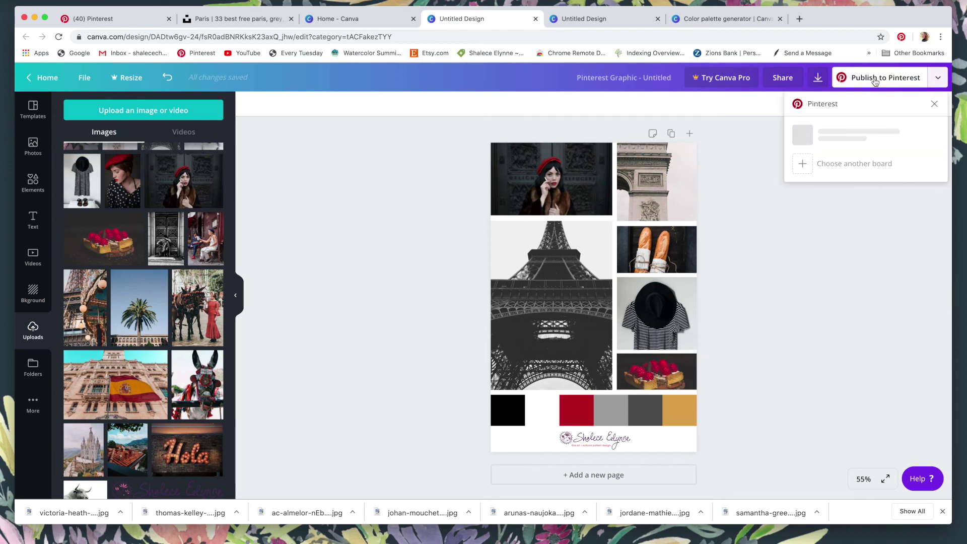
left_click(854, 137)
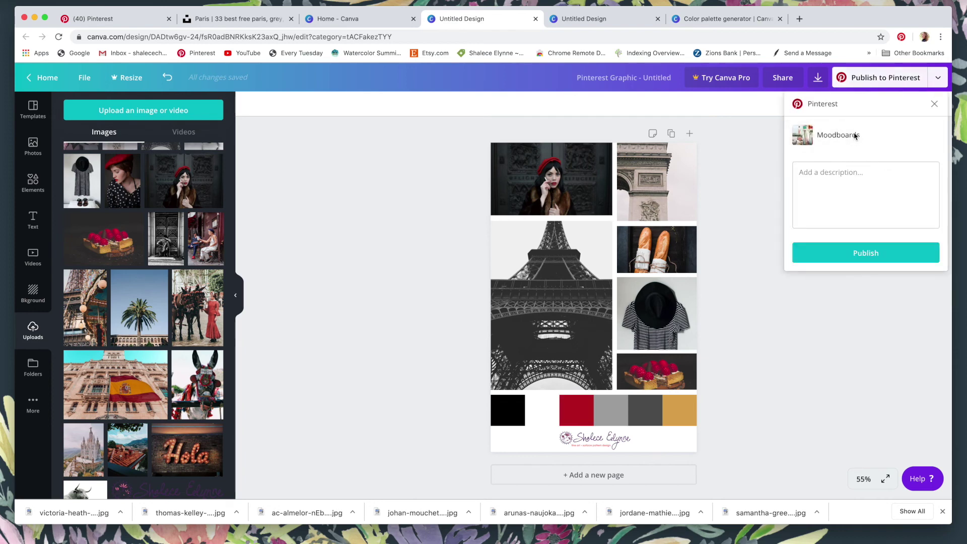
left_click(841, 196)
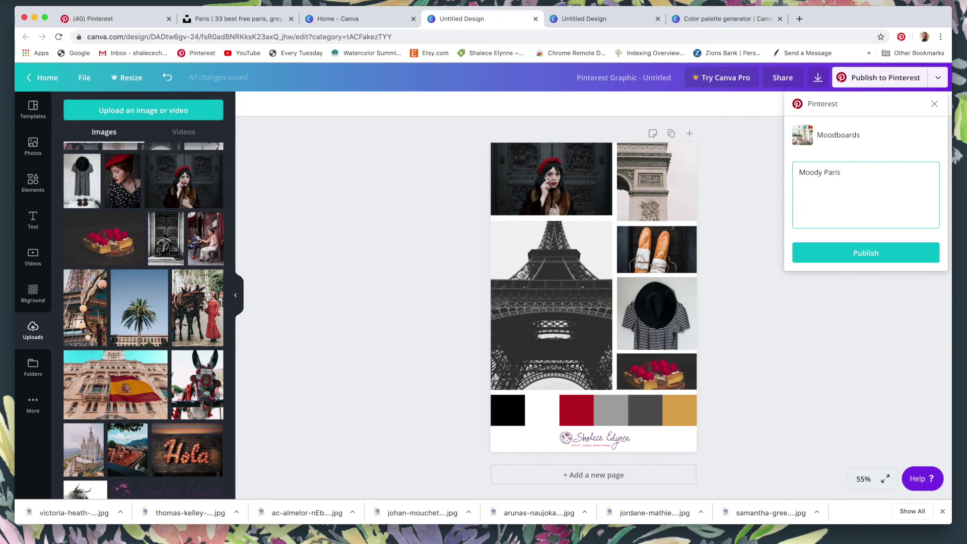
left_click(879, 252)
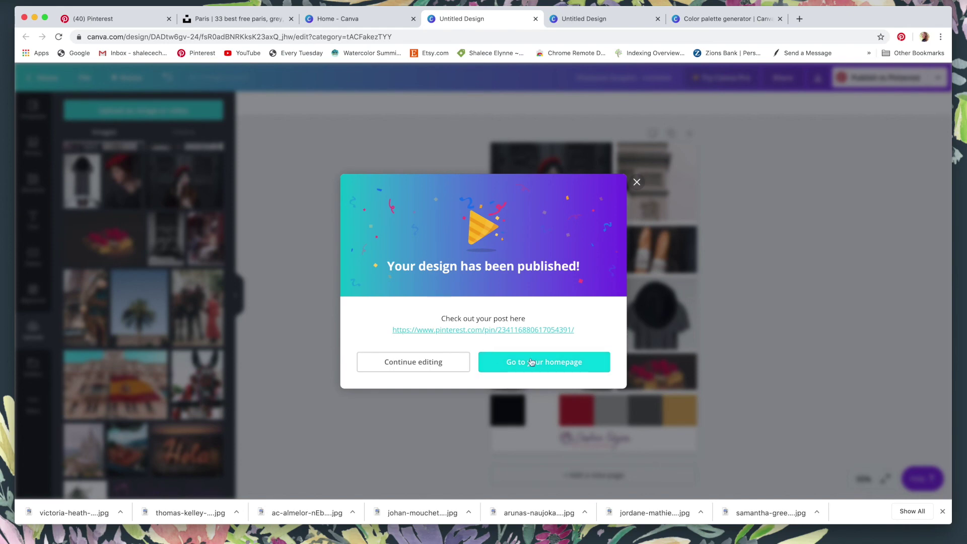
Open the published pin's pinterest.com link from the publish confirmation
left_click(501, 331)
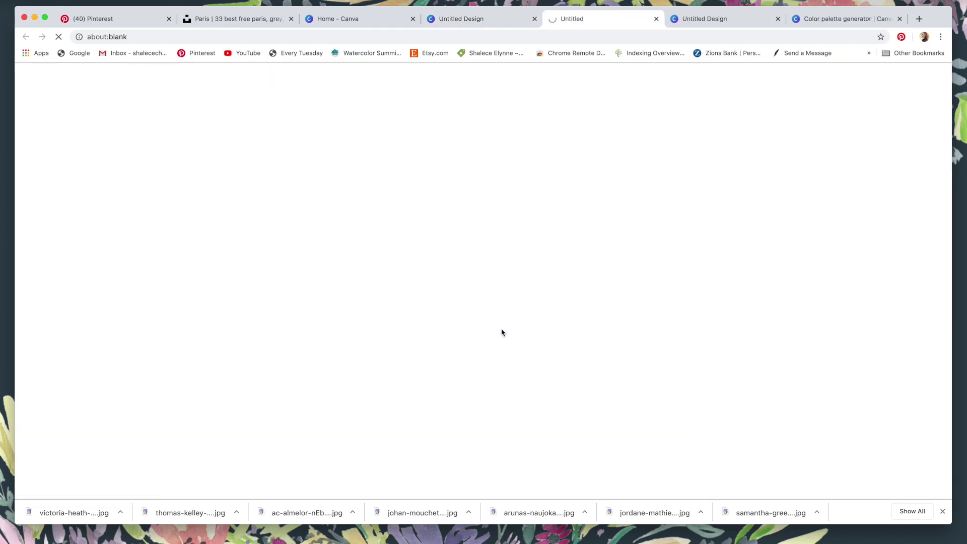